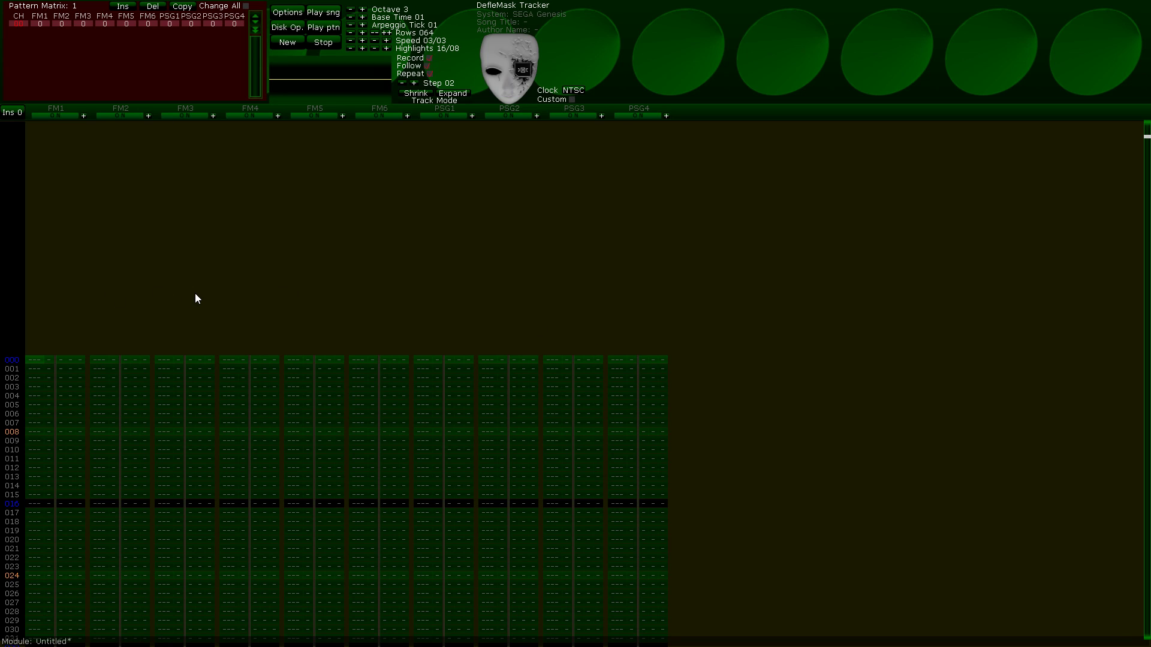
Enter a line of C-3 and A#2 notes in FM1 ending with a note-off at row 30, and play it back.
key(Return)
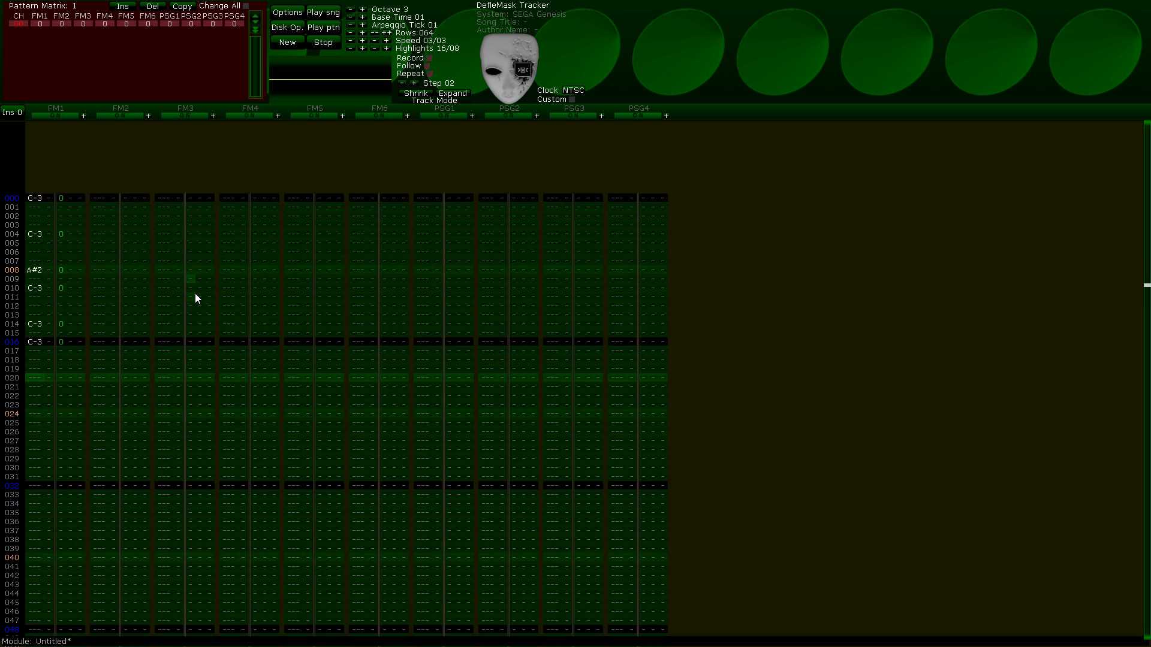
key(grave)
click(320, 18)
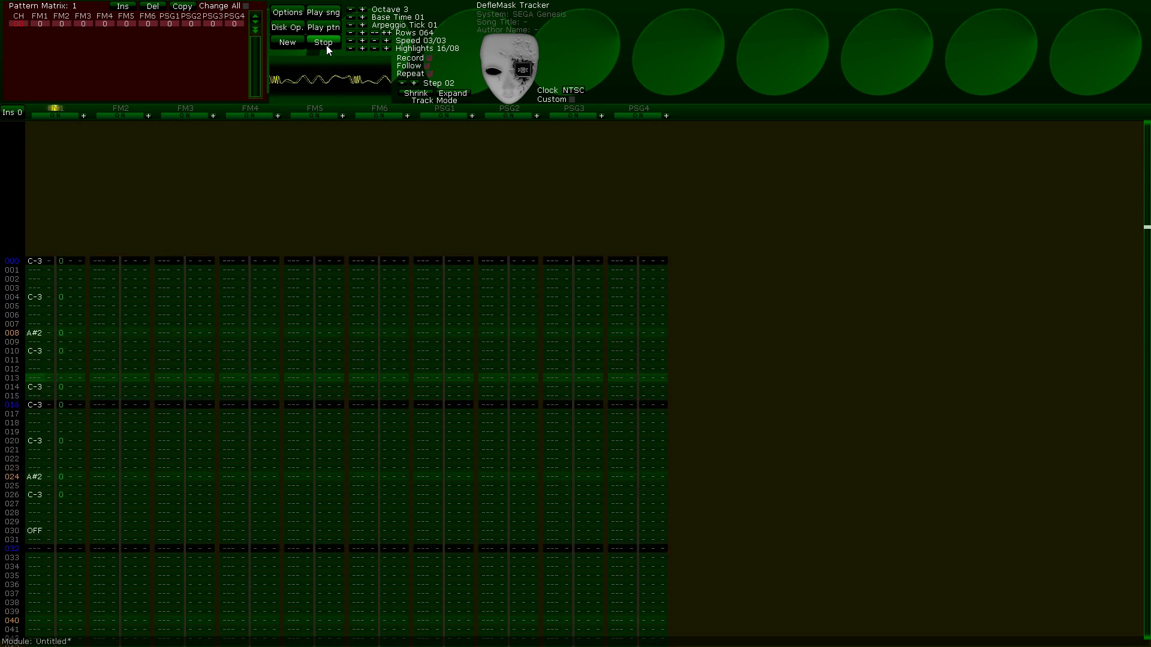
click(326, 45)
Clear all the notes from the FM1 channel.
scroll(316, 138, down, 3)
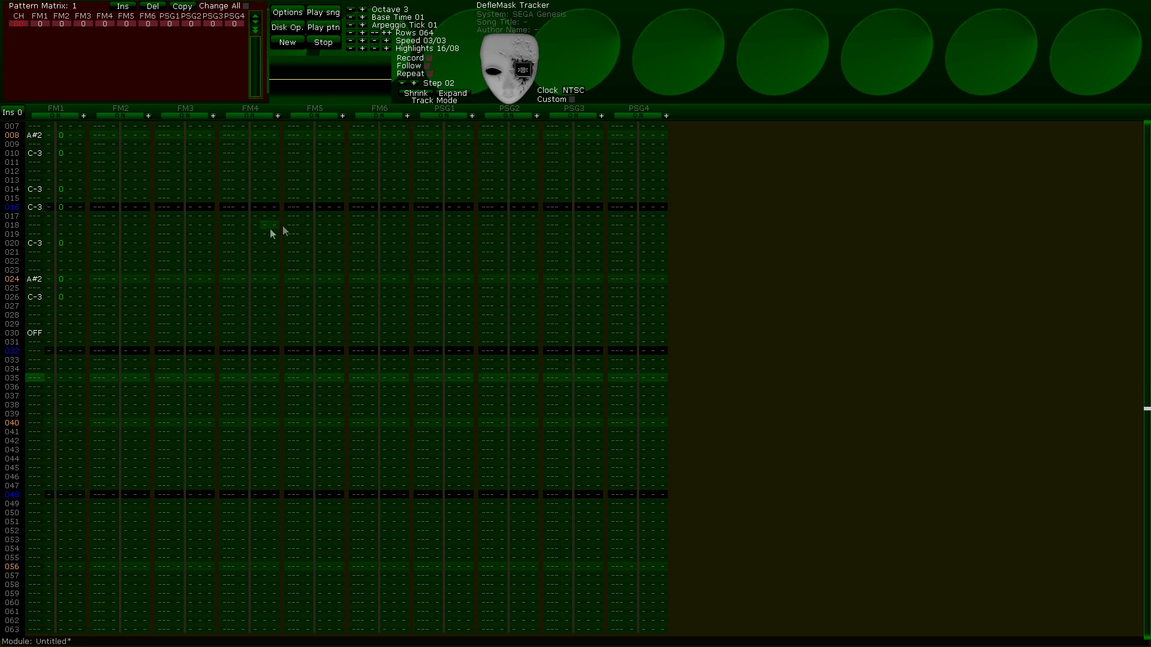
scroll(263, 227, up, 10)
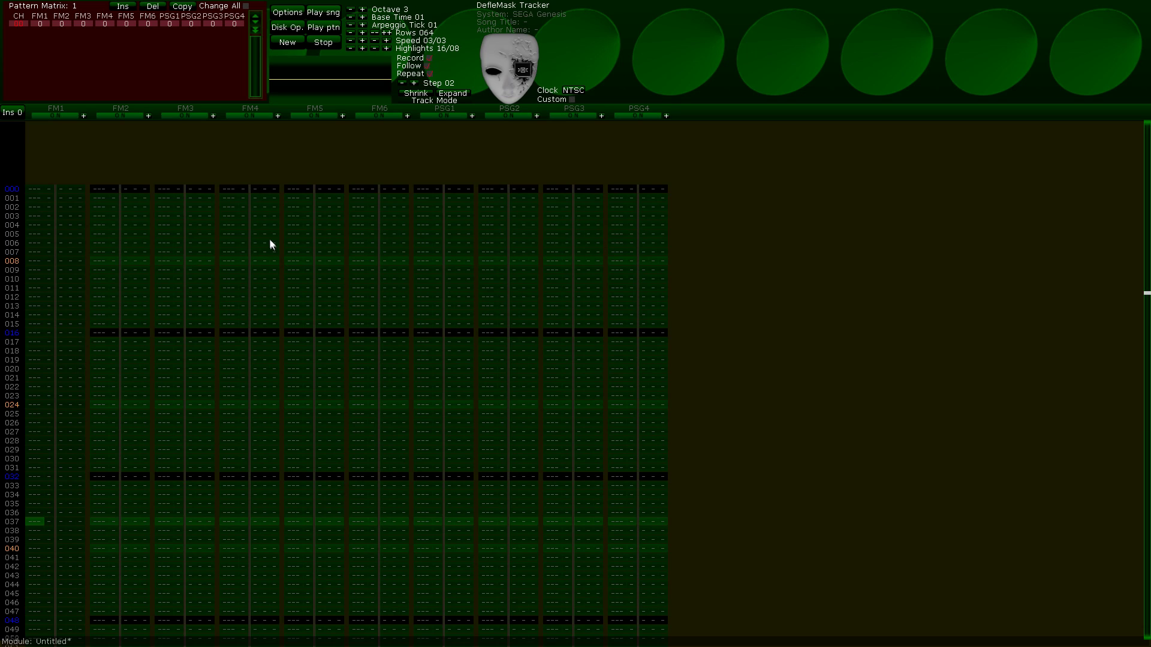
click(35, 261)
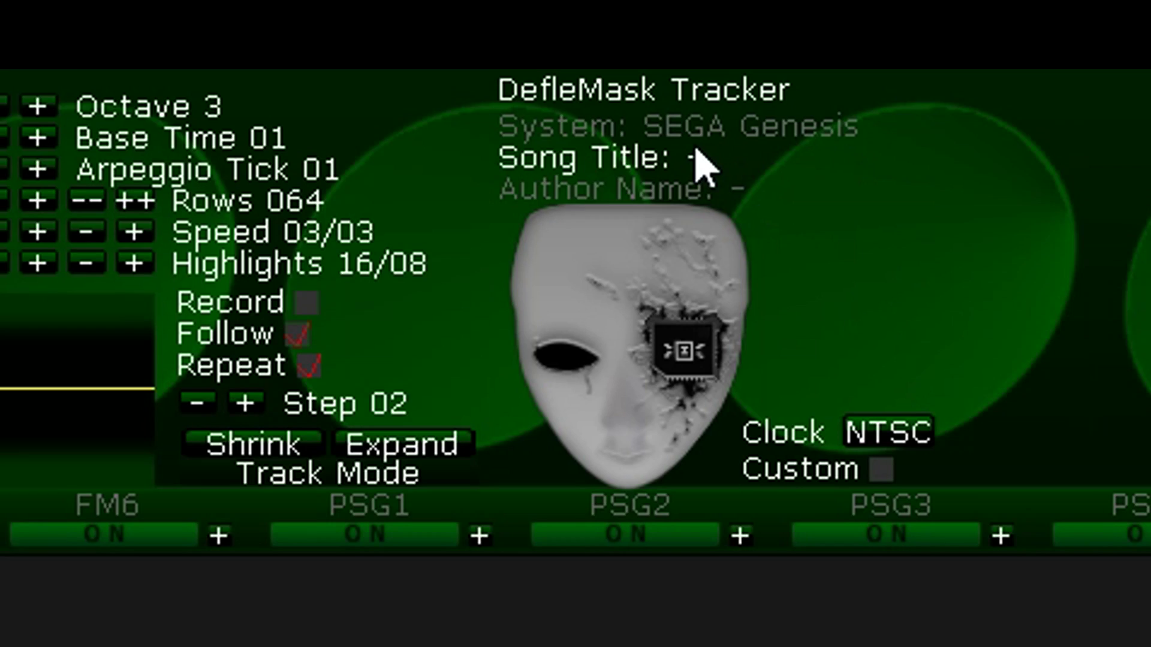
Set the song title to "Teset" and fill in the author name.
click(827, 161)
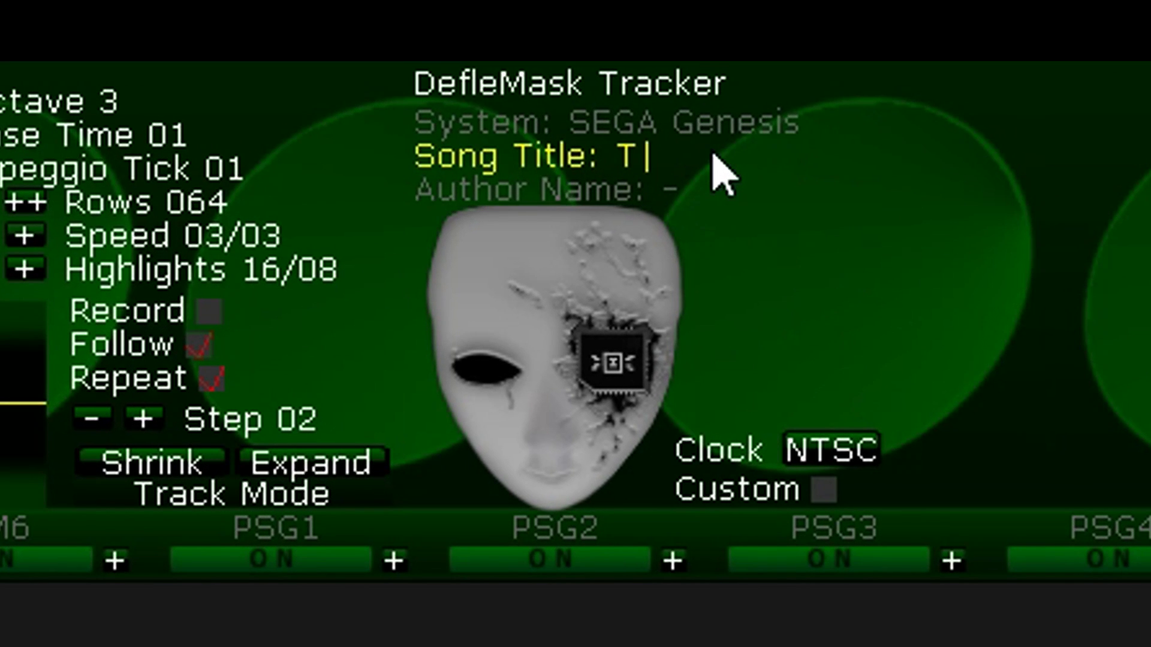
click(680, 190)
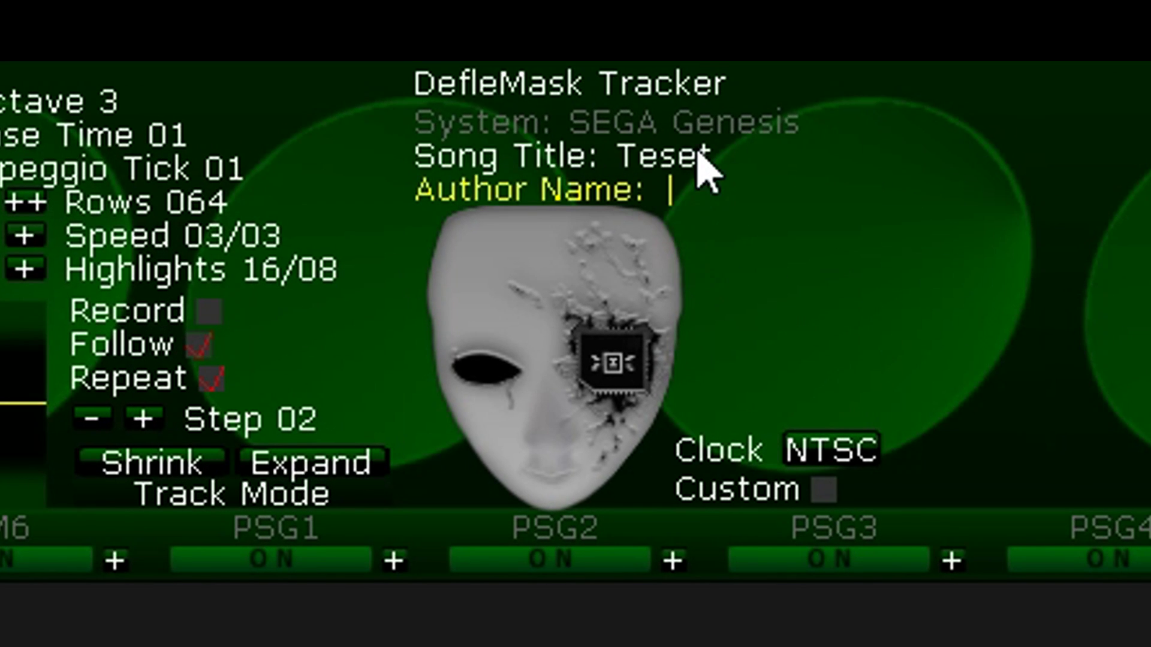
text(Spoony bard)
key(Return)
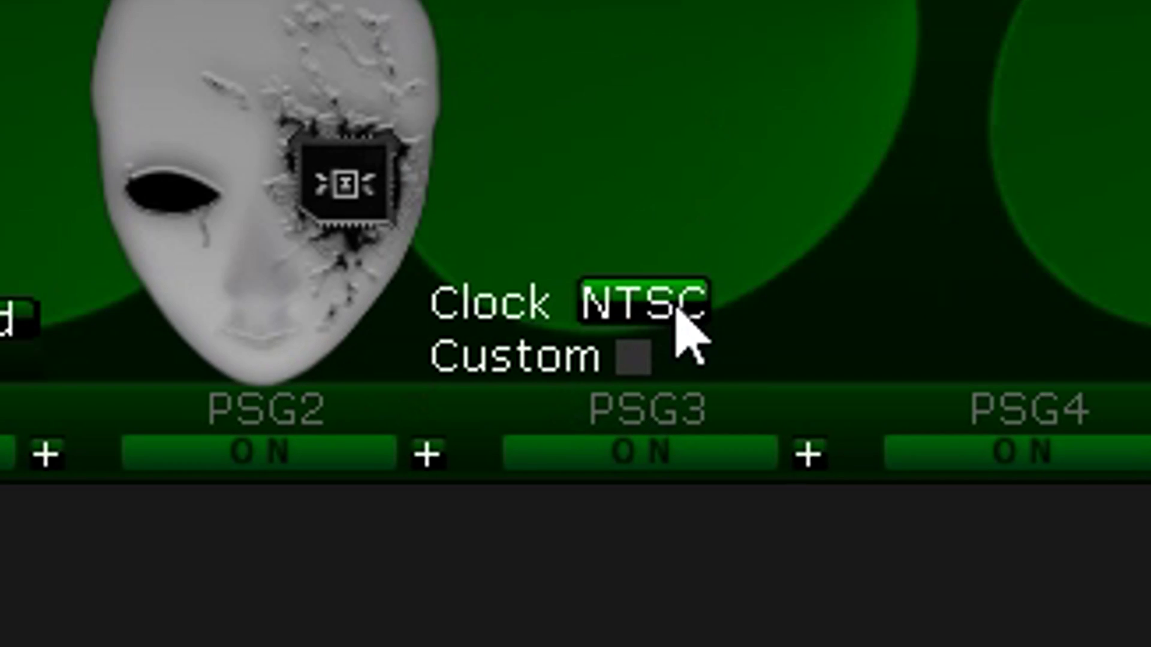
Switch the clock to PAL and back to NTSC, and enable a custom clock of 64.
click(677, 324)
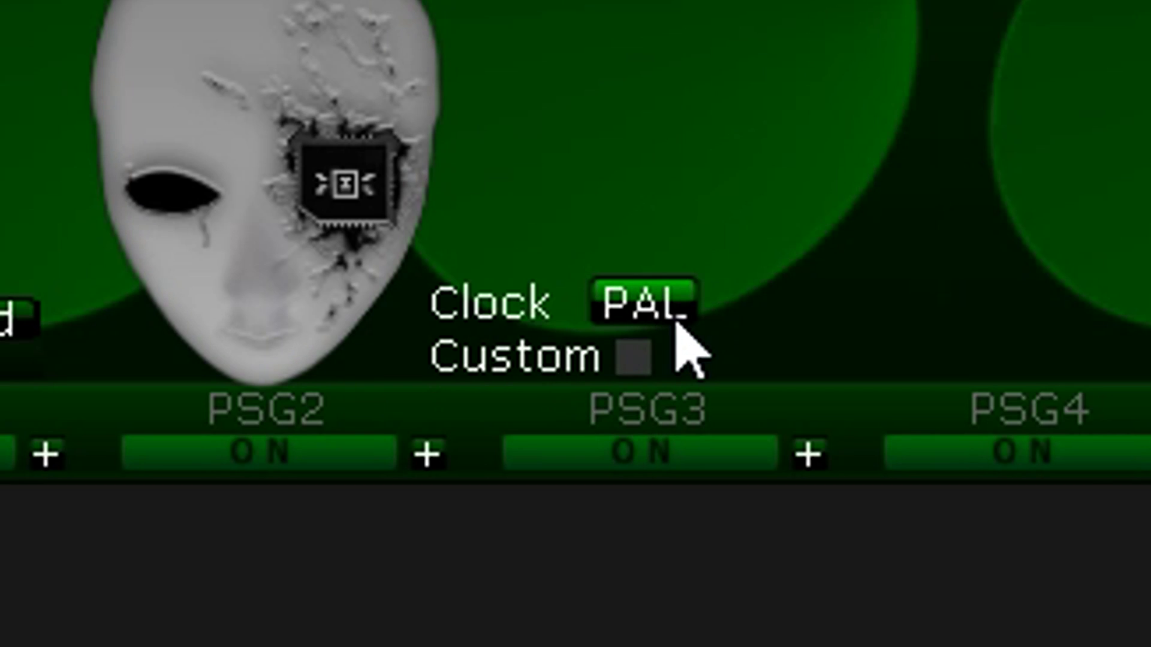
click(676, 321)
click(646, 354)
click(635, 304)
text(64)
key(Return)
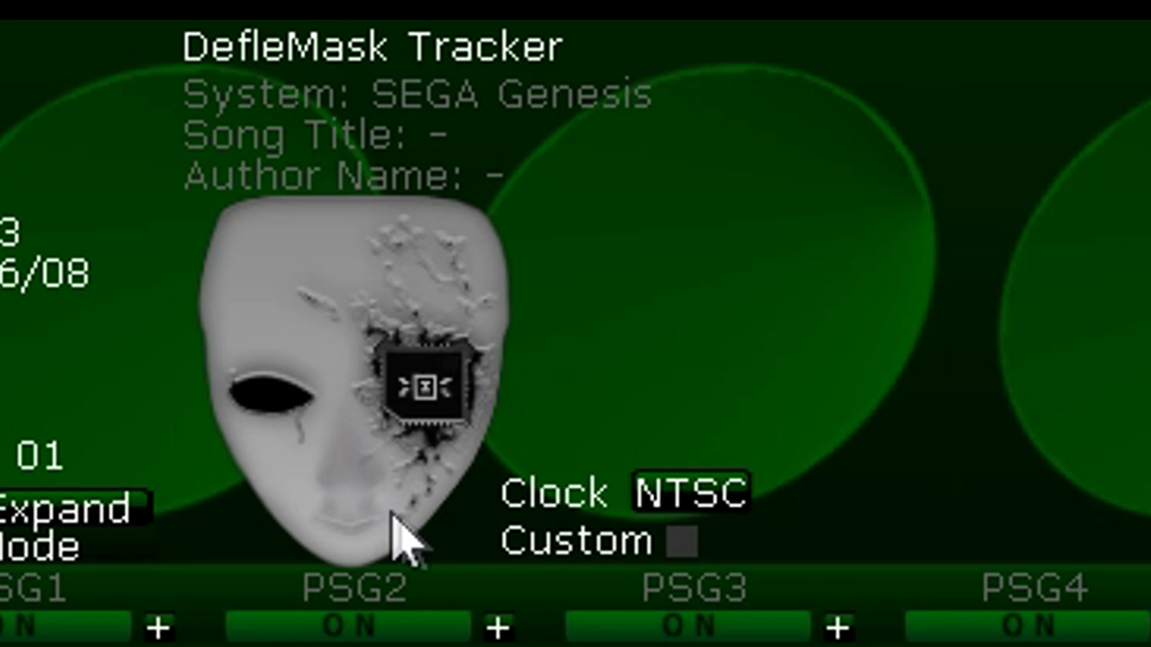
Toggle the clock standard and the custom clock option.
click(683, 497)
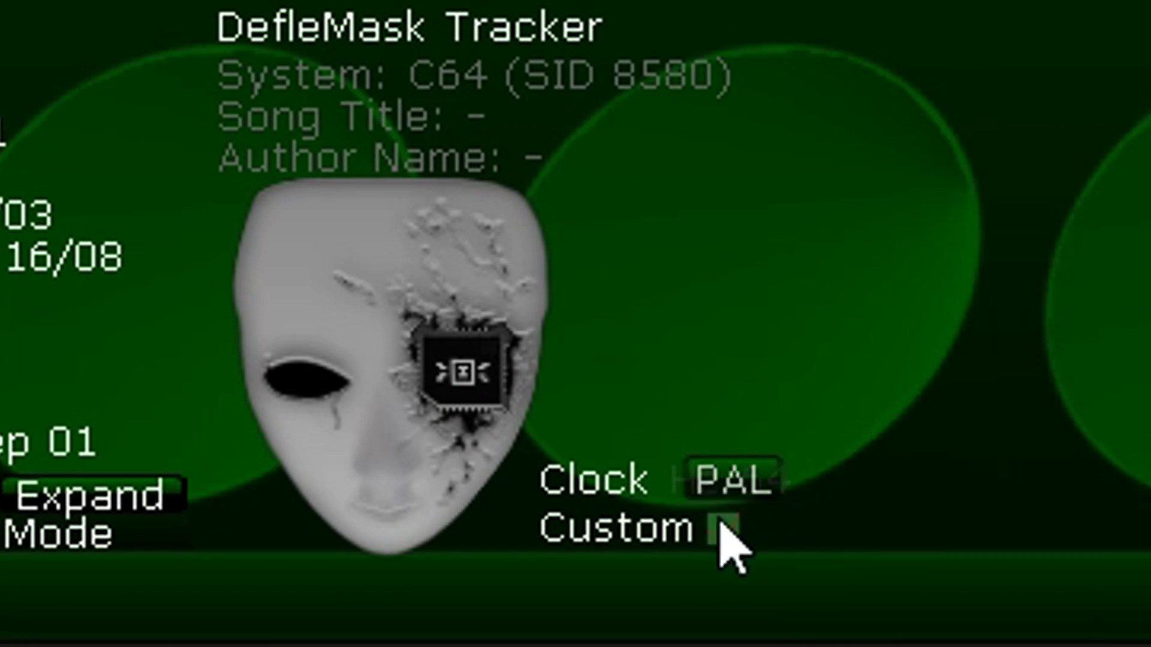
click(722, 527)
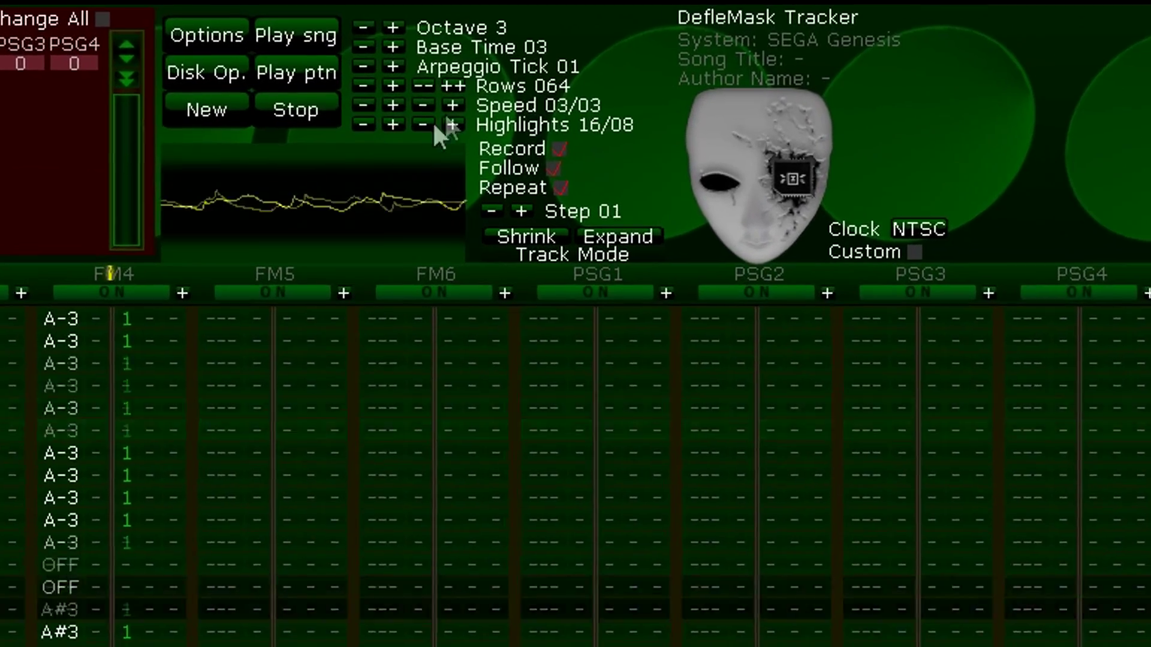
Set the speed to 04/02 while the song is playing, and stop playback.
click(421, 73)
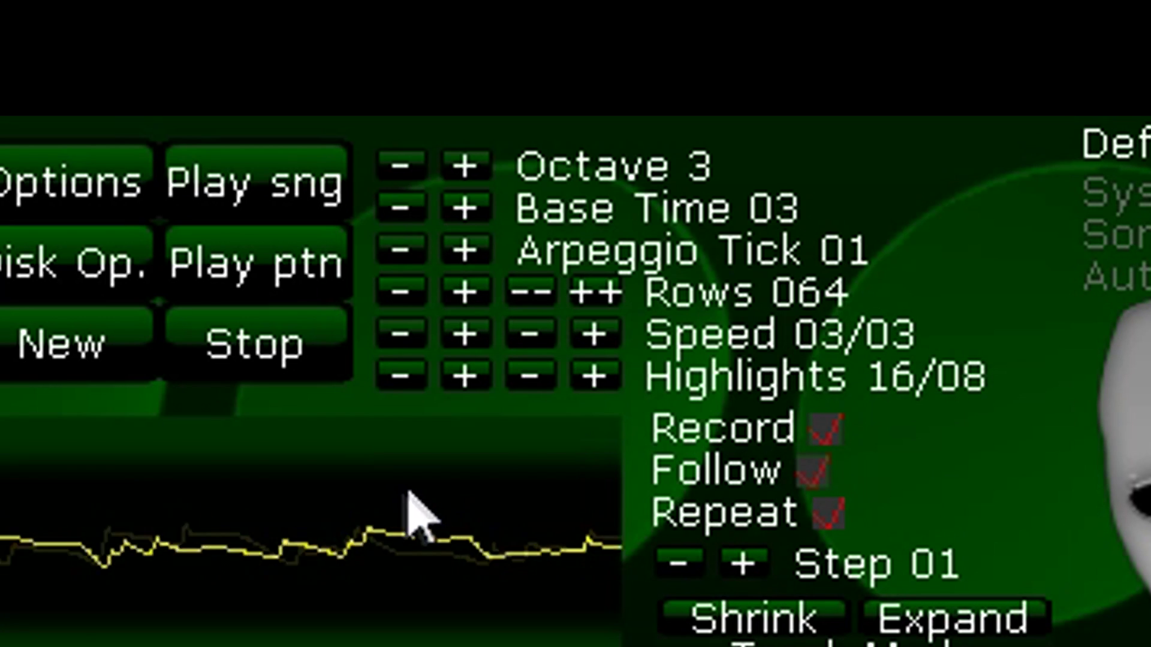
click(596, 340)
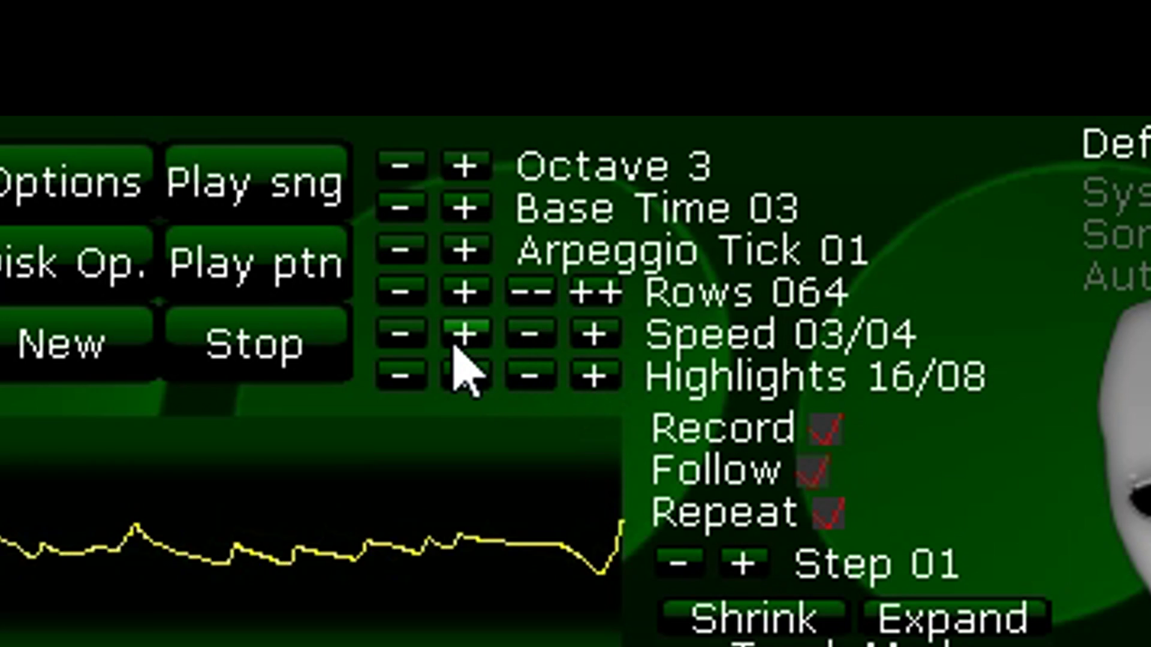
click(466, 333)
click(530, 334)
click(531, 334)
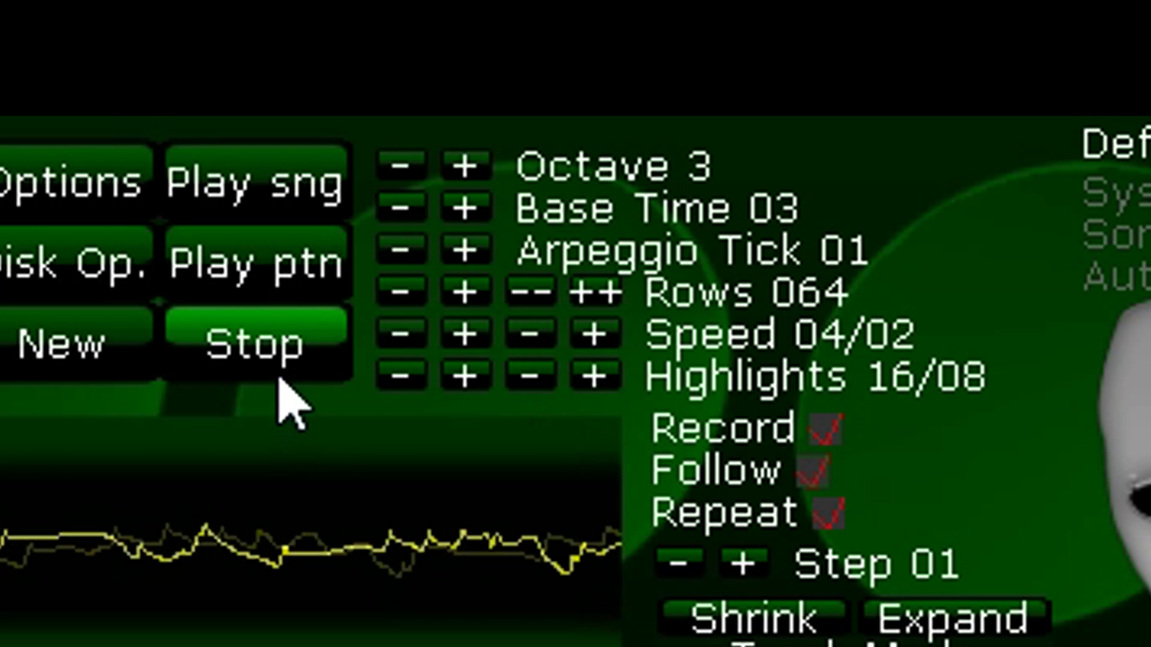
click(278, 327)
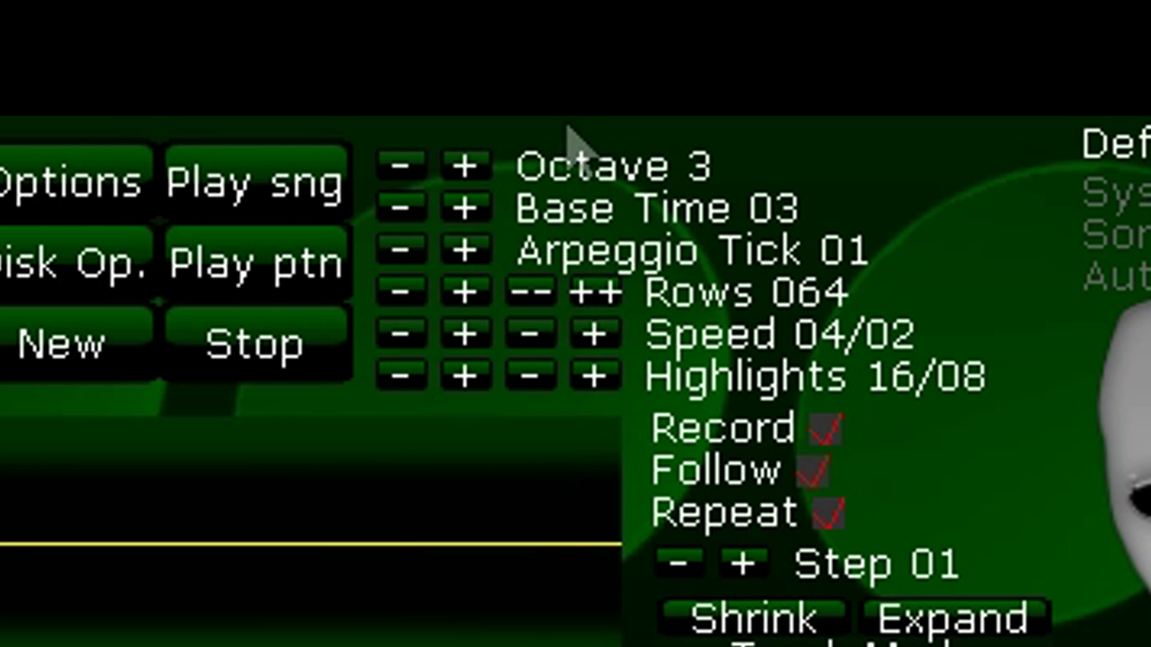
click(476, 172)
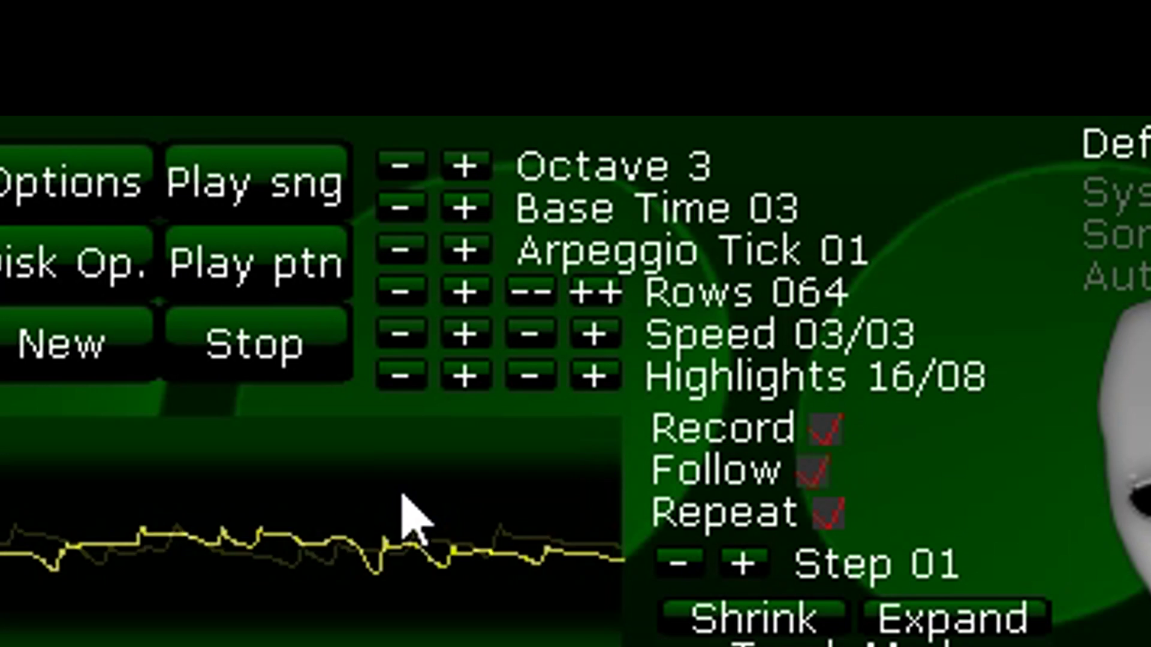
Change the speed from 03/03 to 04/02 during playback, restart the song to hear it, and stop.
click(595, 336)
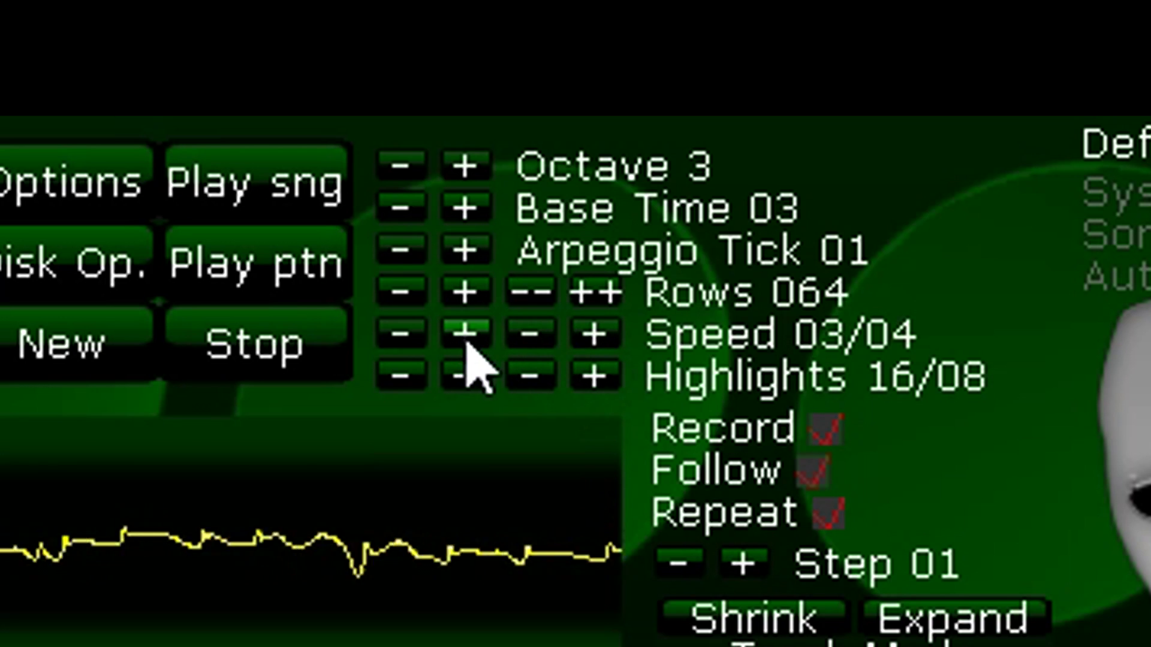
click(465, 335)
click(529, 334)
click(530, 334)
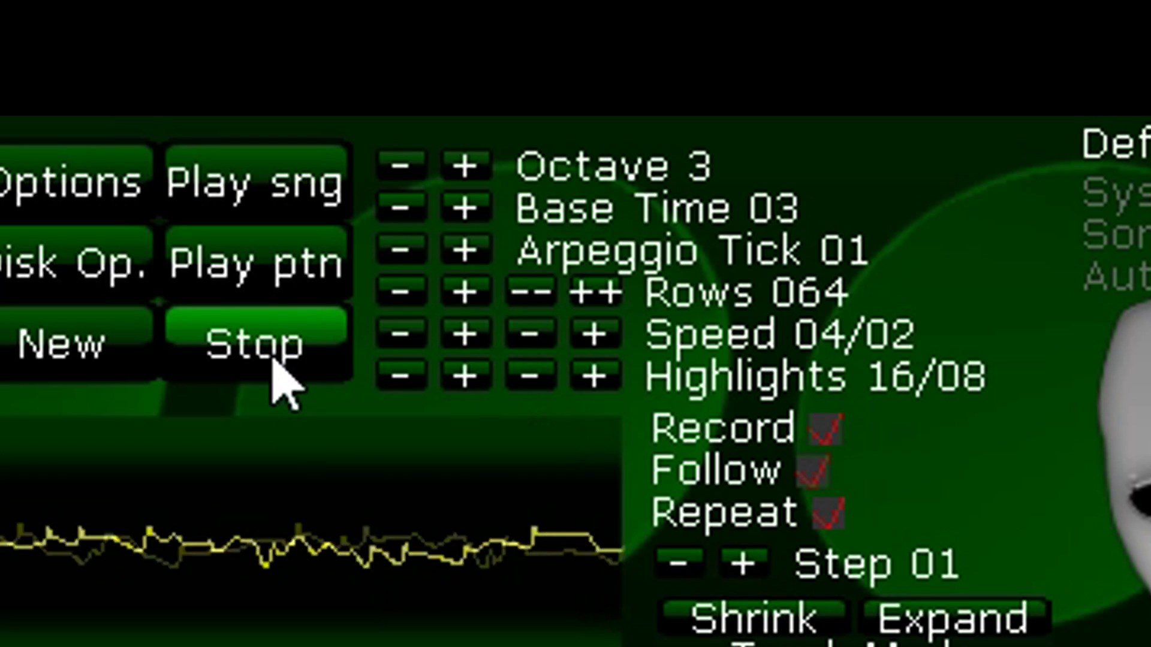
click(226, 180)
click(282, 341)
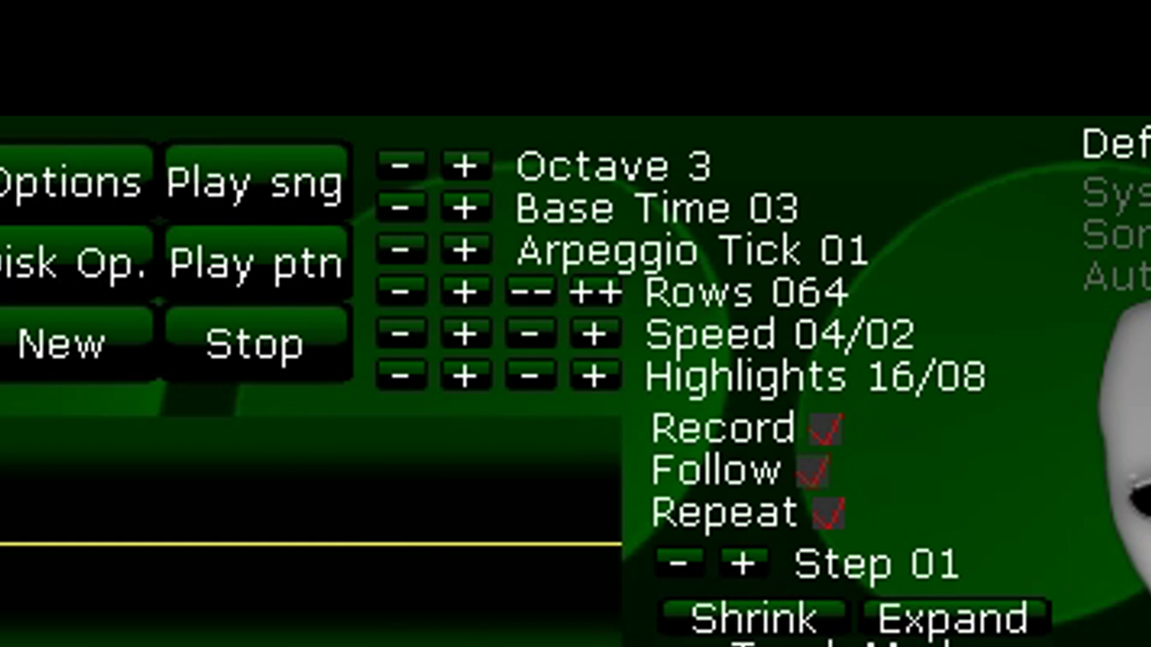
Try octaves up to 6, set the octave to 4, and stop playback.
click(476, 172)
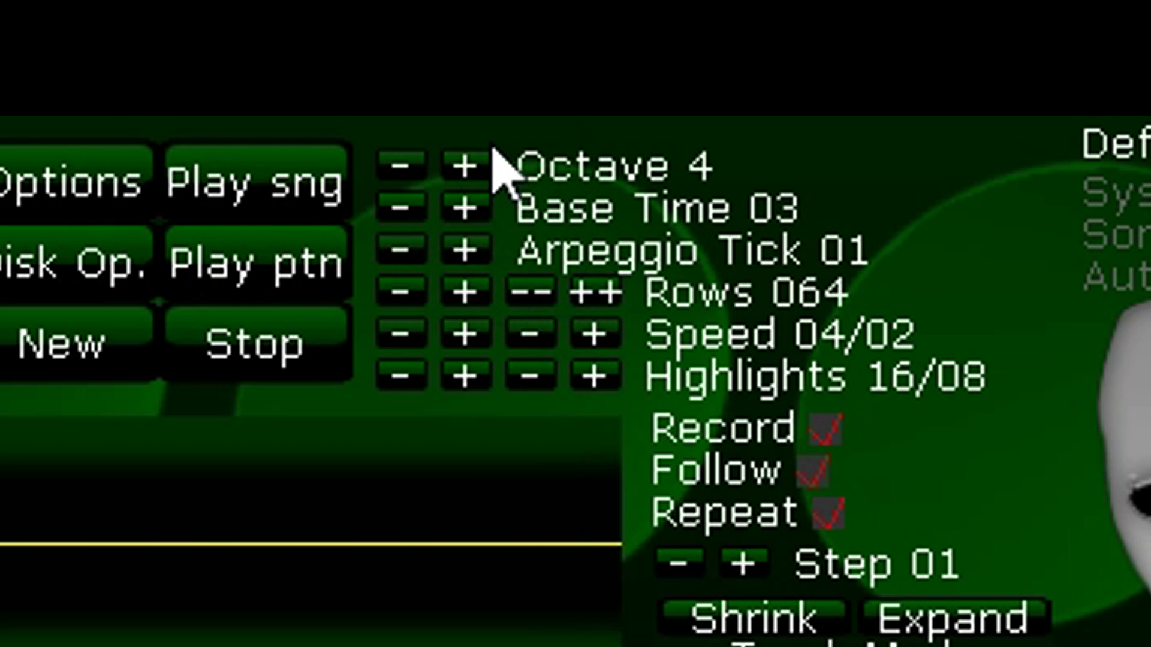
click(476, 168)
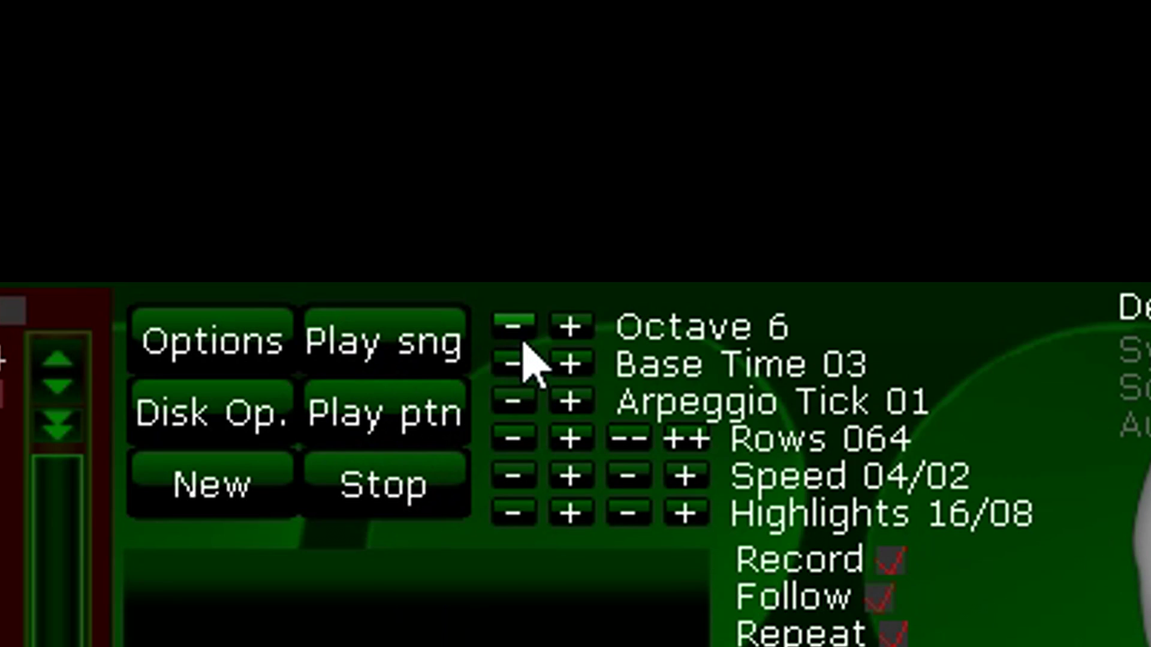
click(574, 335)
click(380, 354)
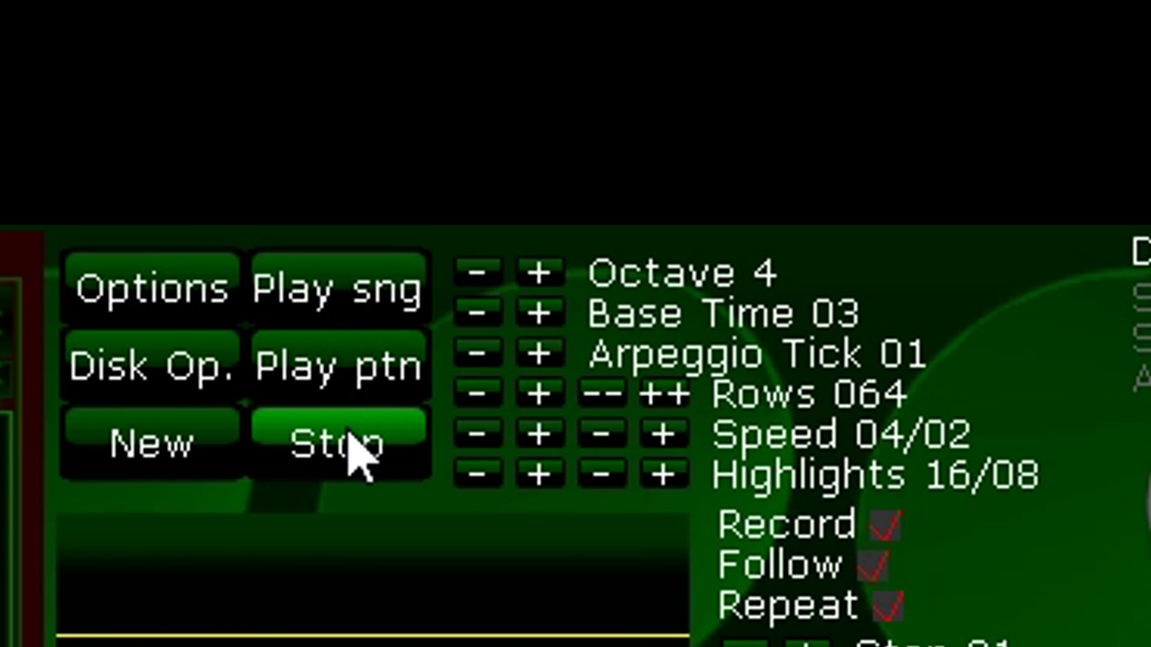
click(358, 452)
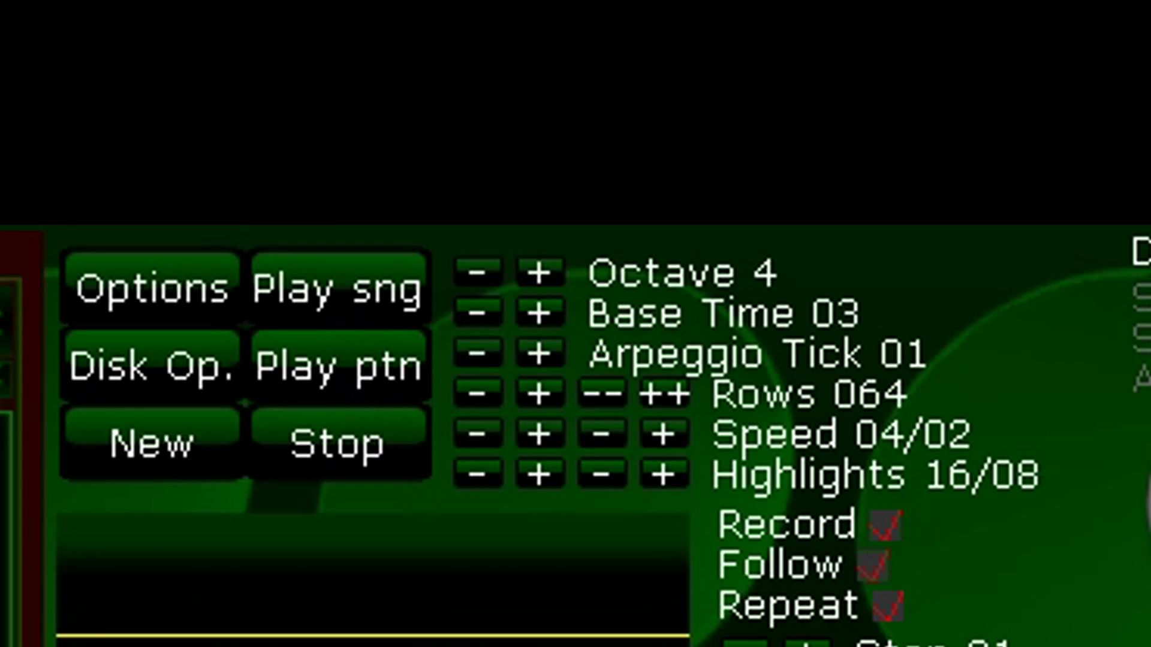
Set the pattern length to 128 rows.
click(663, 393)
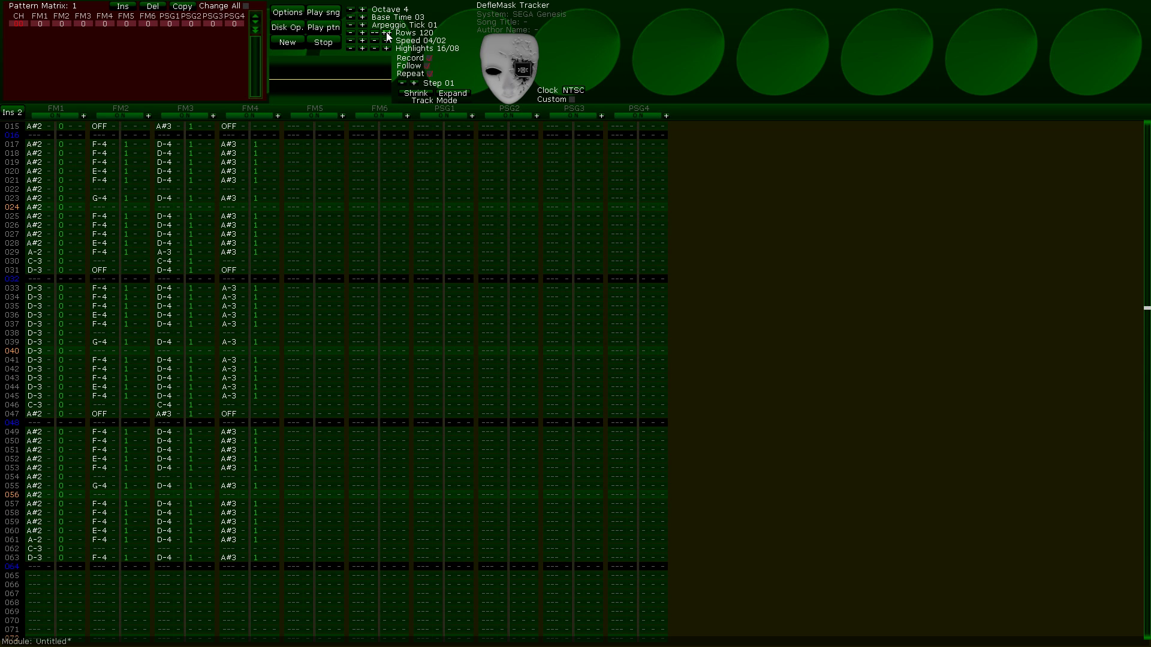
click(364, 34)
click(364, 35)
click(364, 34)
Set the row highlights to 12/06.
click(374, 49)
click(374, 49)
click(374, 49)
click(374, 50)
click(386, 49)
click(386, 50)
click(386, 49)
click(386, 49)
click(351, 49)
click(351, 49)
click(351, 49)
click(350, 49)
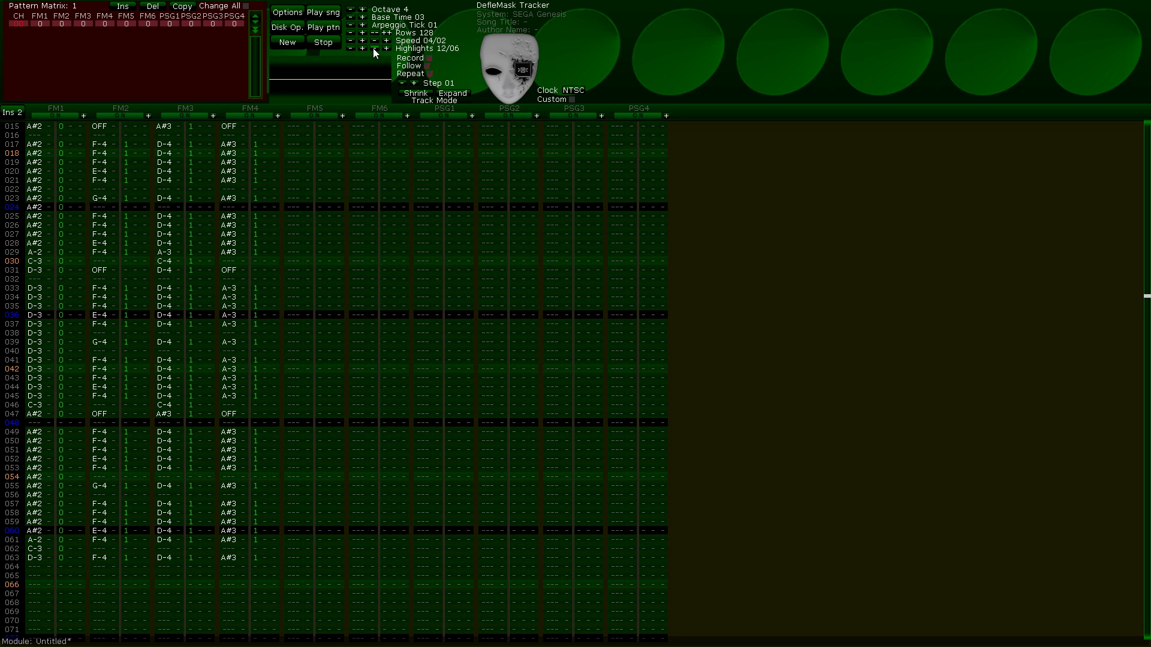
Look through the pattern's 128 rows, play the song and the current pattern, and stop playback.
scroll(373, 48, down, 5)
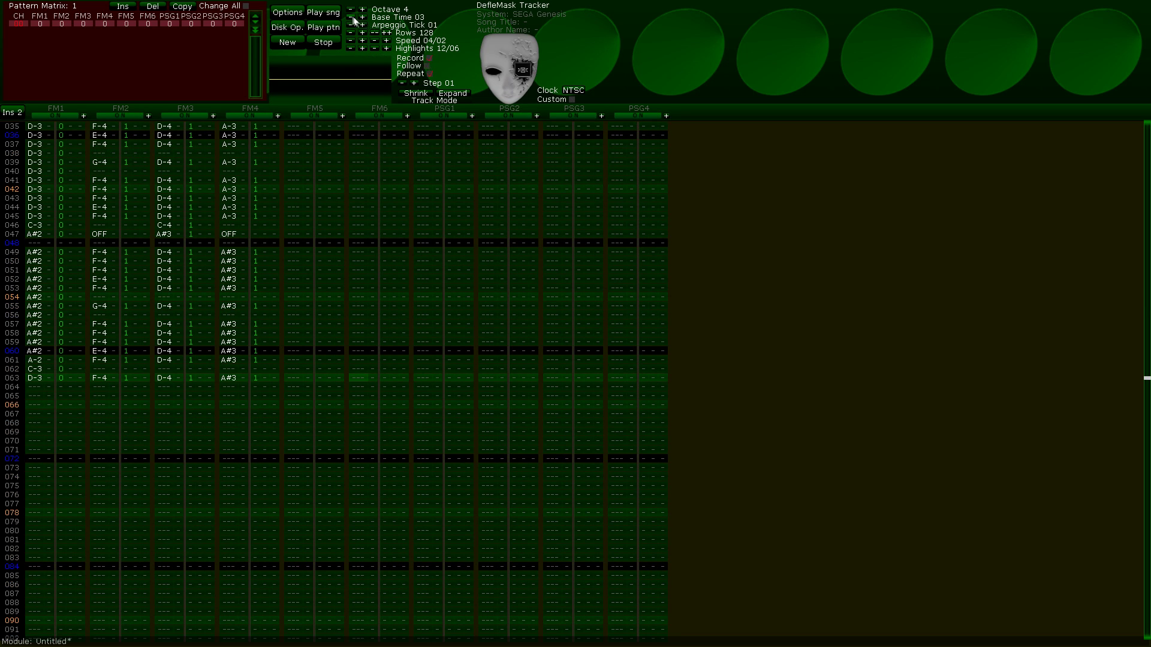
scroll(297, 181, up, 7)
scroll(201, 185, up, 4)
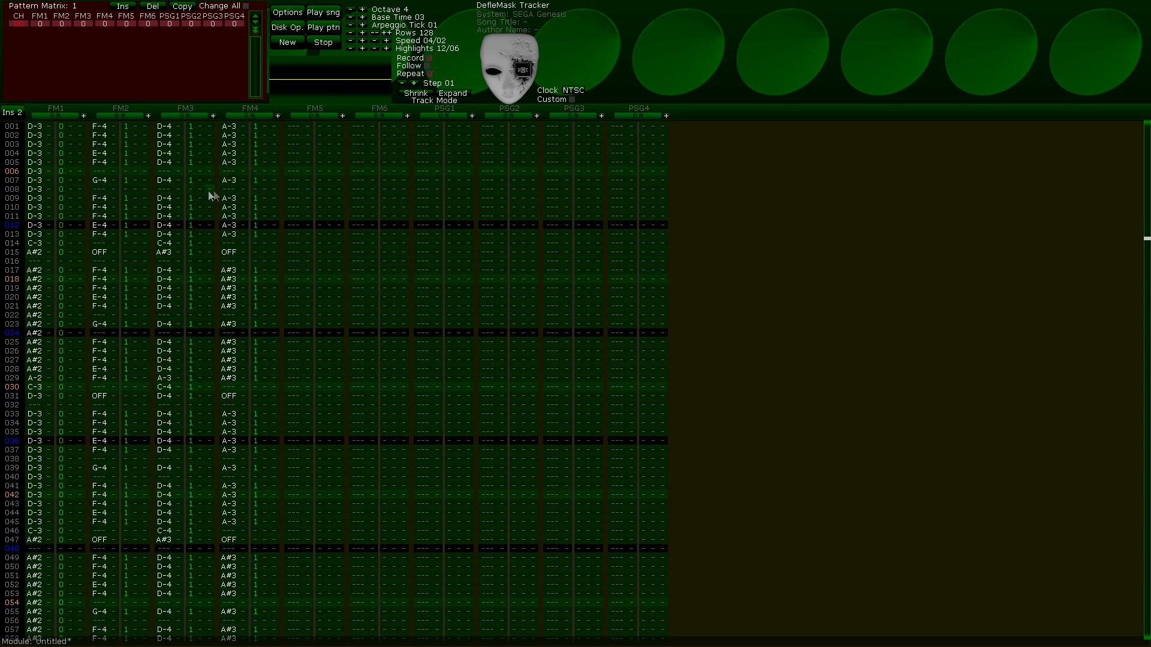
click(331, 15)
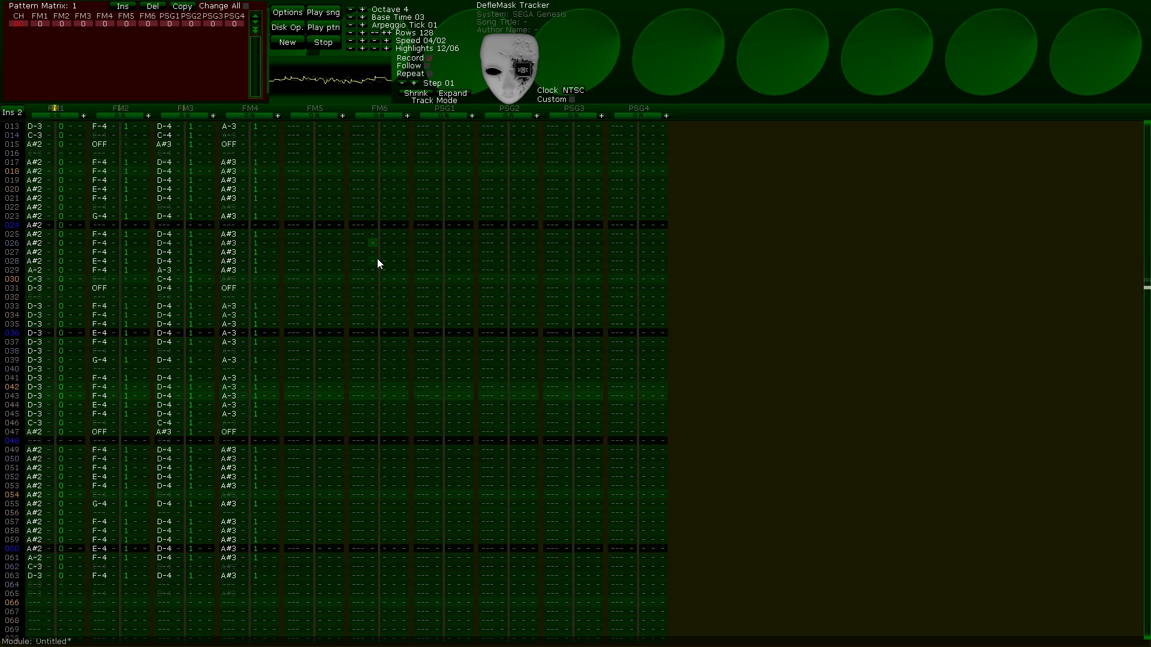
click(329, 29)
click(329, 41)
Set the edit step to 03 and enter instrument 2 notes D-3 and D-4 in FM5 on every third row from 0 to 21.
click(297, 368)
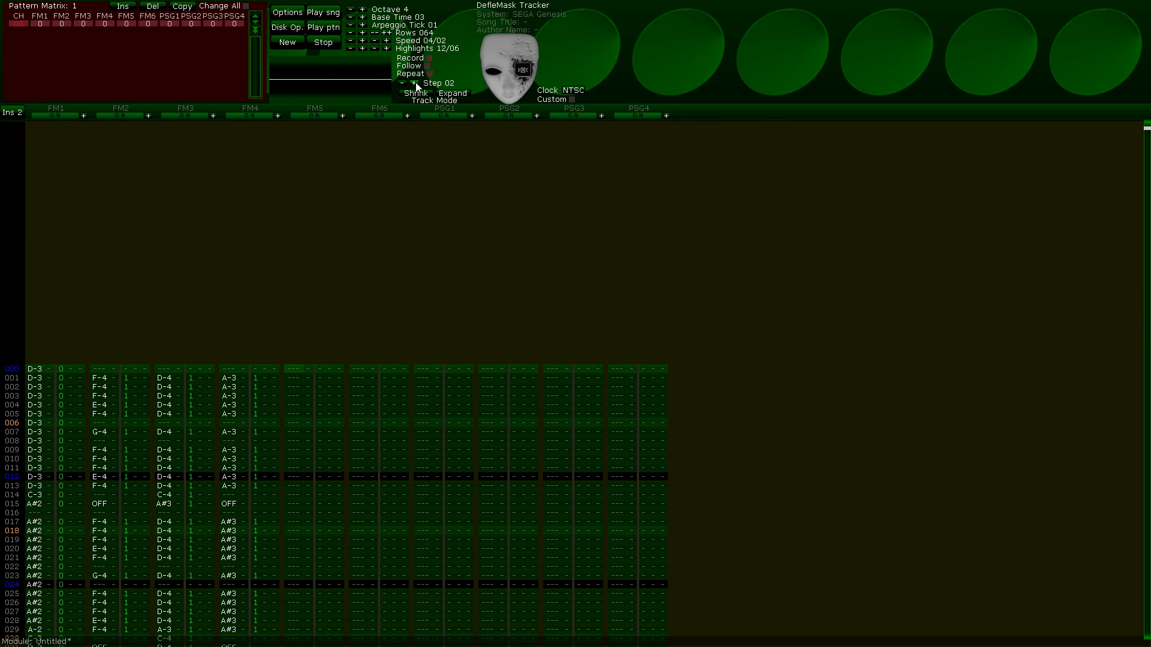
key(x)
key(x)
key(x)
key(x)
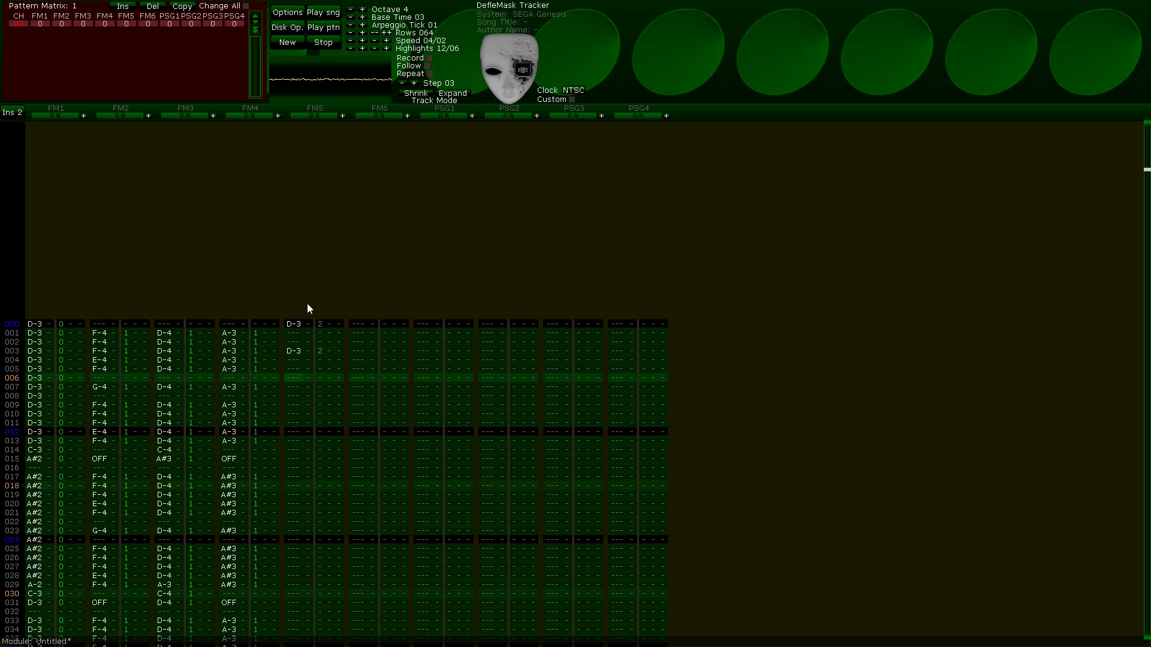
key(w)
key(x)
key(w)
key(x)
Continue the FM5 line from row 24 with A#3 notes on every third row, using instrument 2.
key(j)
key(j)
key(j)
key(j)
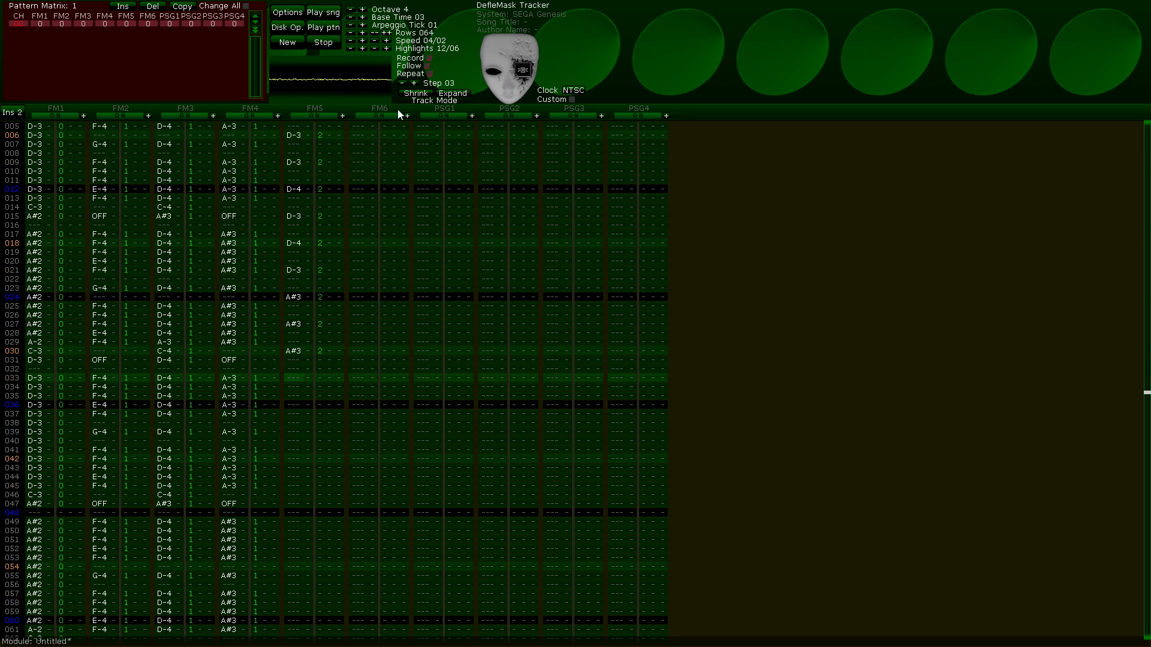
key(j)
key(j)
key(q)
key(j)
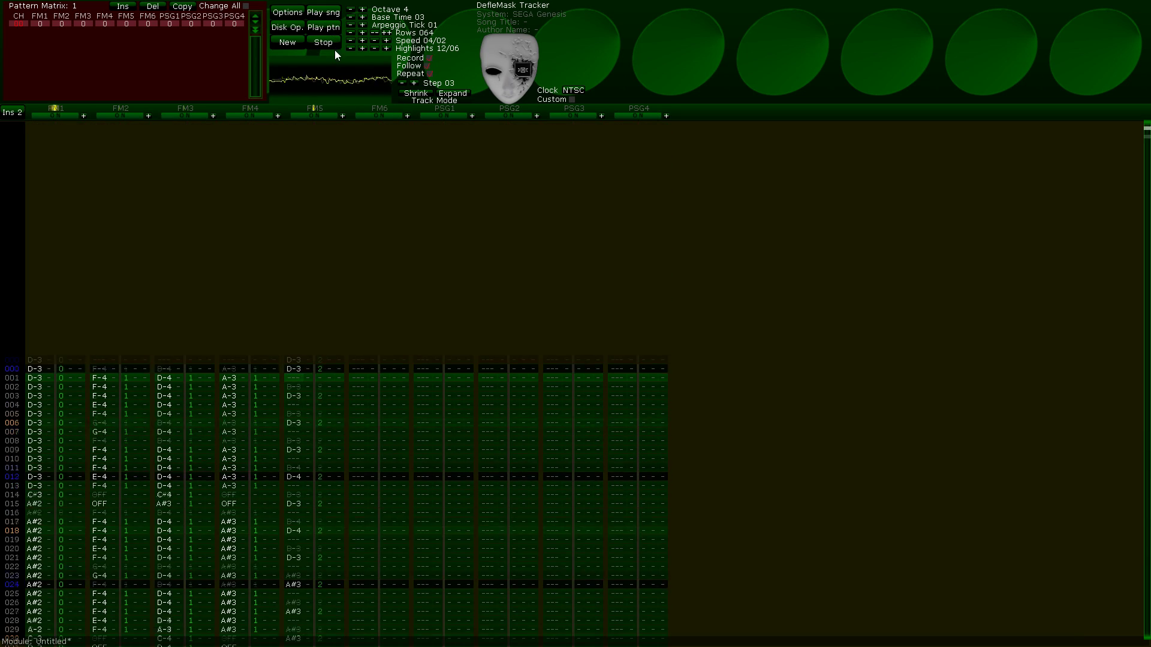
scroll(372, 370, up, 3)
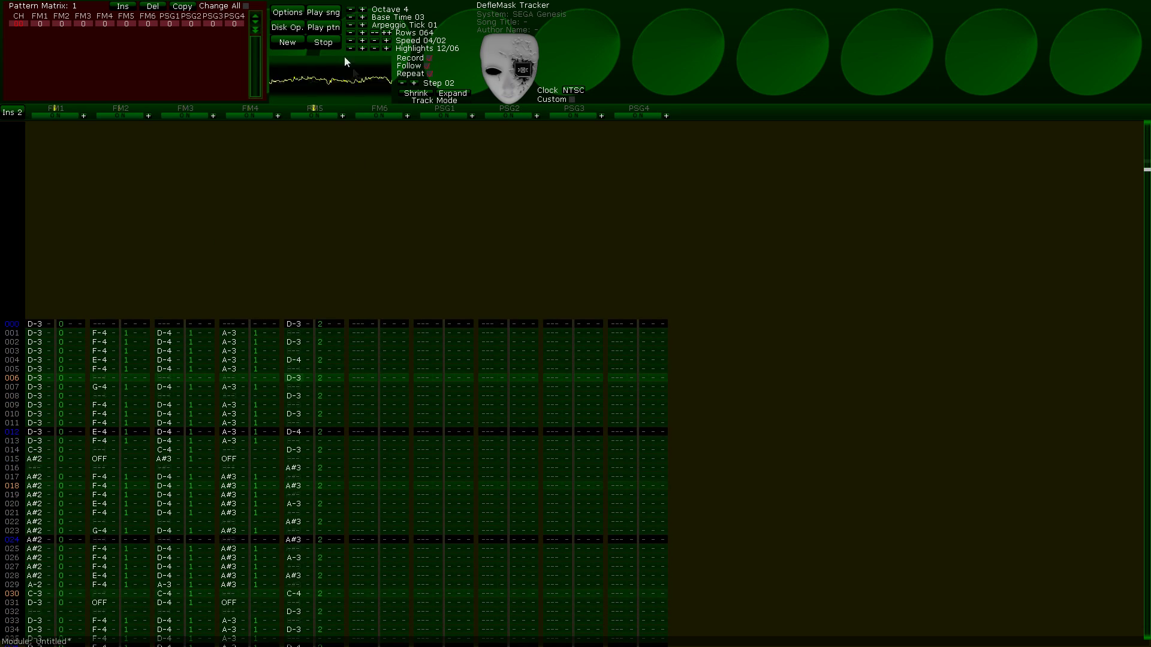
click(296, 388)
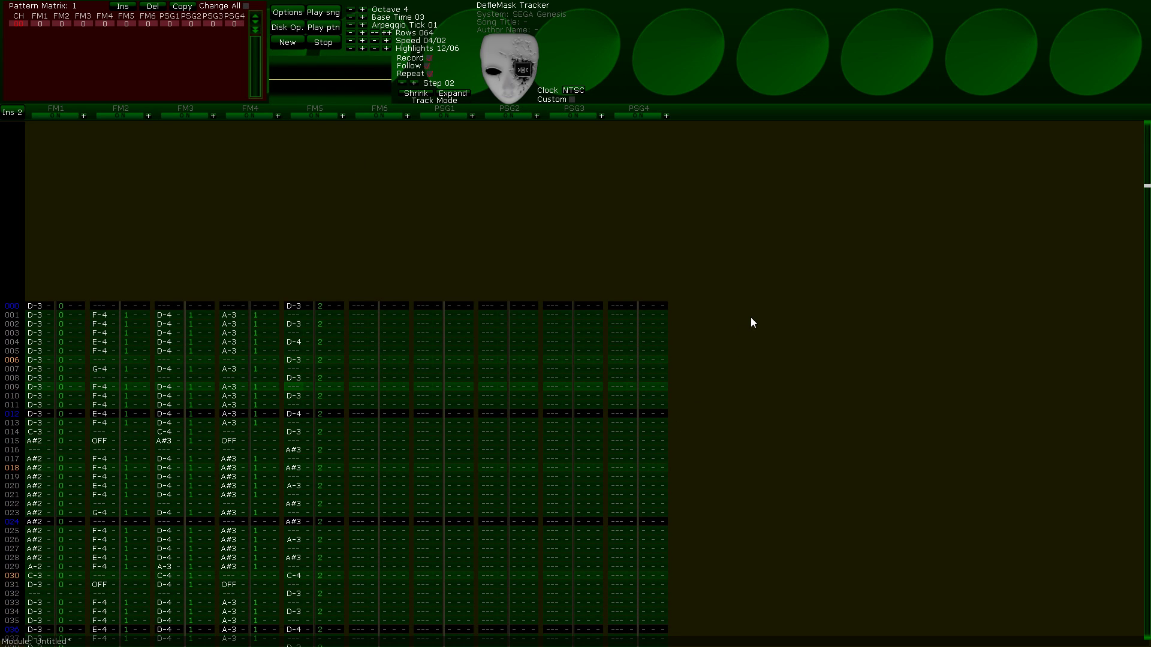
Delete all the instrument 2 notes from the FM5 channel, pulling the remaining rows up to row 000.
key(BackSpace)
key(BackSpace)
key(BackSpace)
key(BackSpace)
key(BackSpace)
key(BackSpace)
key(BackSpace)
key(BackSpace)
key(BackSpace)
key(BackSpace)
key(BackSpace)
key(BackSpace)
key(BackSpace)
key(BackSpace)
key(BackSpace)
key(BackSpace)
key(BackSpace)
key(BackSpace)
key(BackSpace)
key(BackSpace)
key(BackSpace)
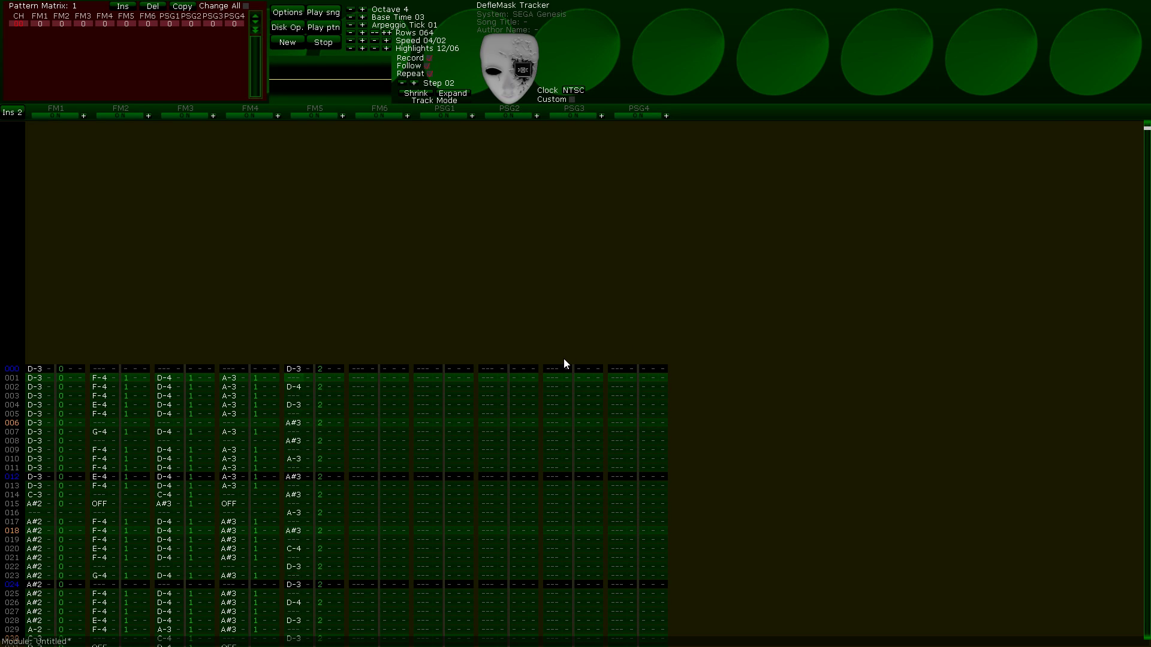
click(462, 367)
key(BackSpace)
key(BackSpace)
key(BackSpace)
Expand the pattern to 128 rows and shrink it again.
click(454, 96)
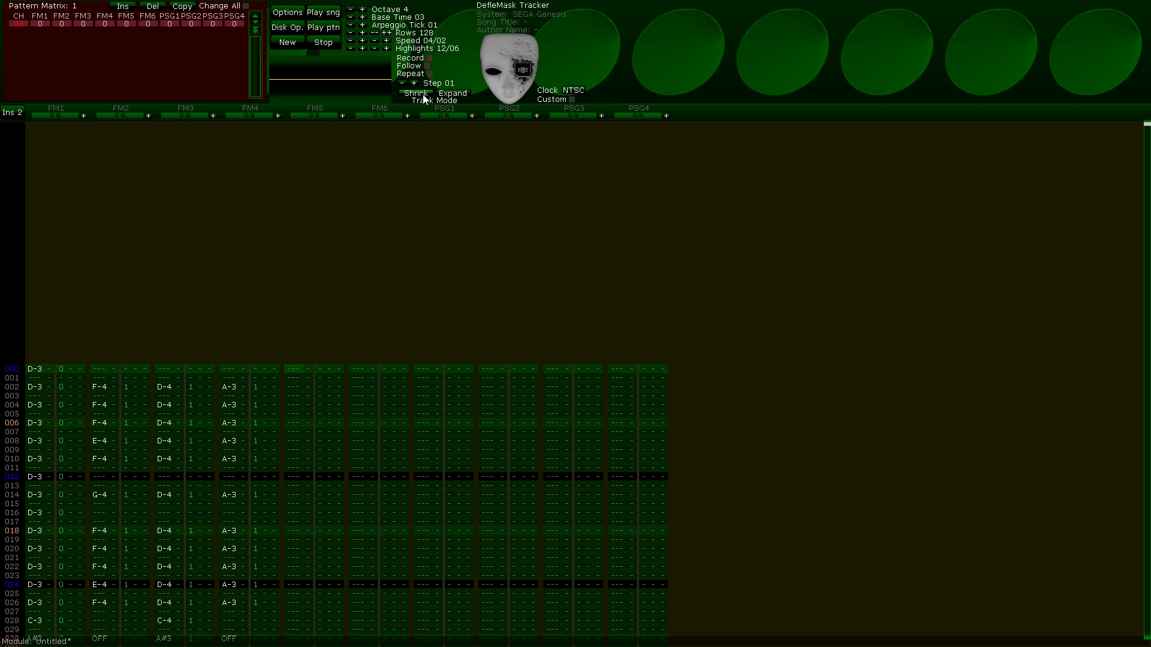
click(424, 95)
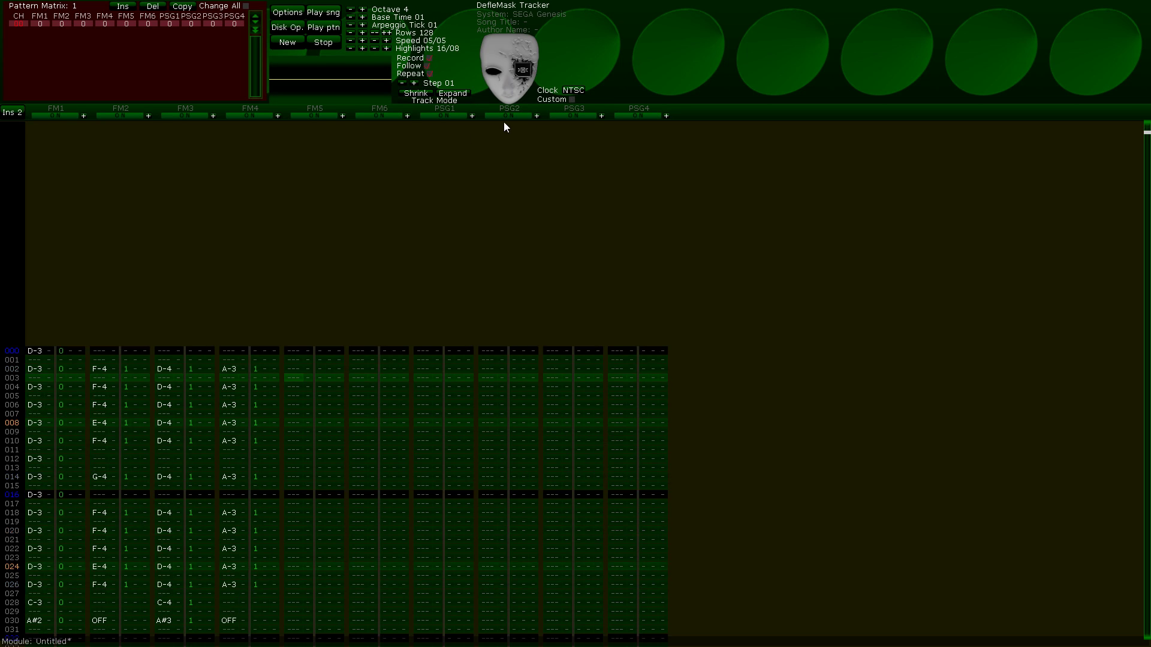
Switch to Live Mode, lower the octave to 2, and record instrument 2 notes in FM5 during playback, starting with D-2 on row 000.
click(454, 102)
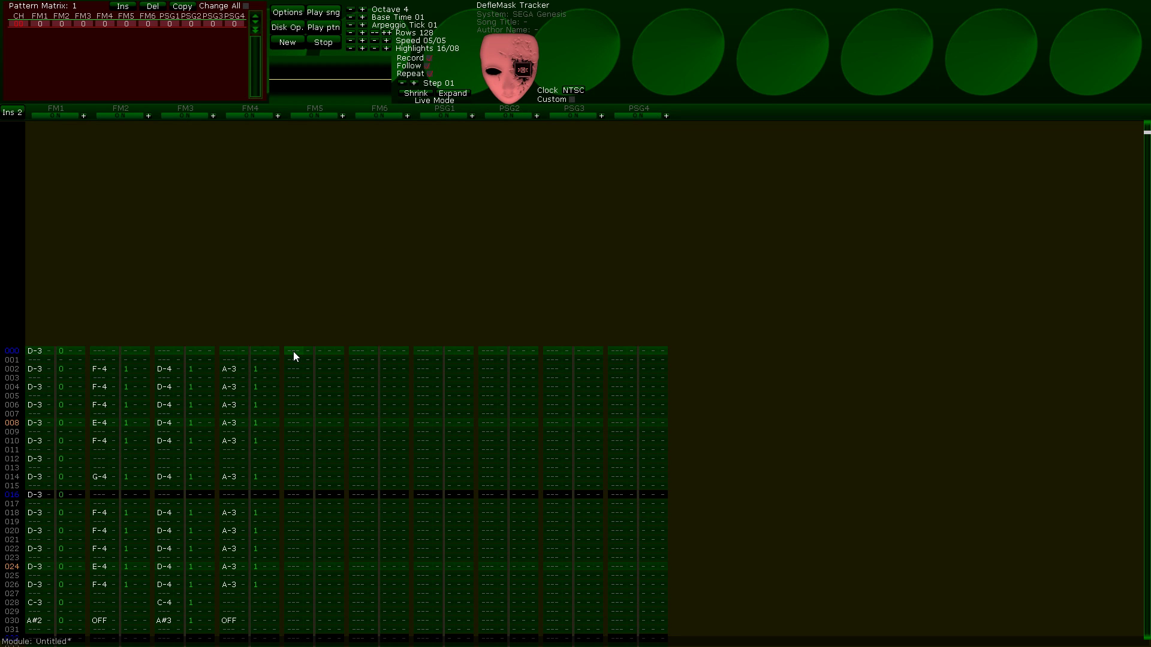
key(KP_Divide)
key(KP_Divide)
key(Return)
key(x)
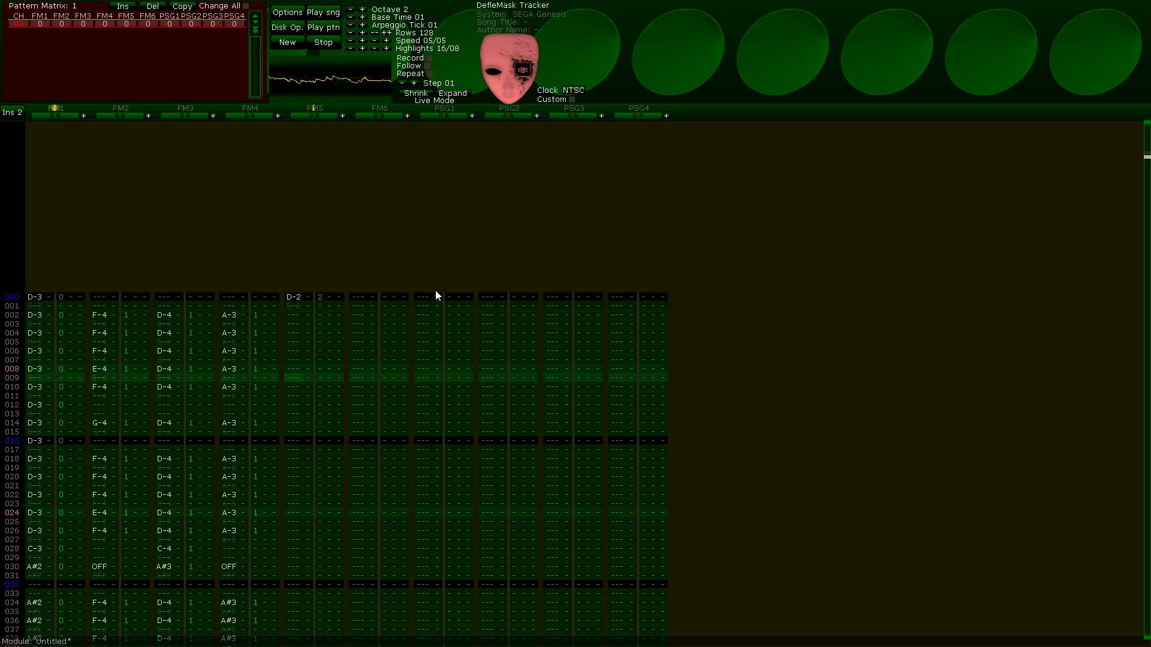
key(q)
key(m)
key(h)
key(n)
key(q)
key(w)
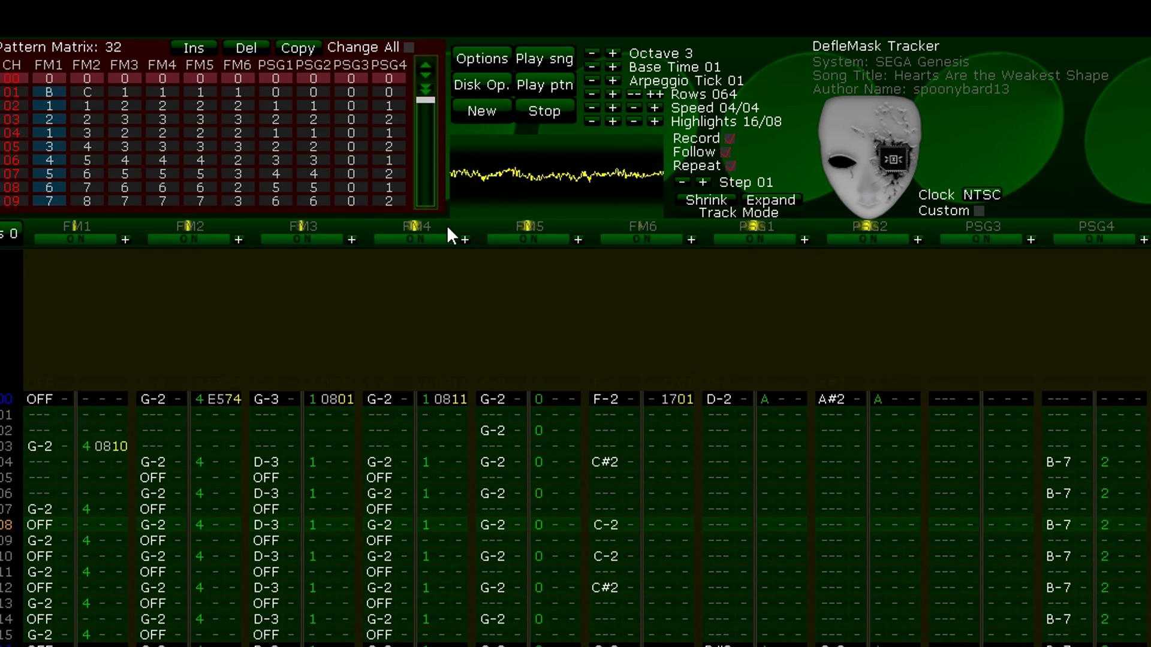
Stop playback, select pattern matrix row 02, and play the song with only FM1 enabled.
click(548, 118)
click(15, 106)
right_click(76, 226)
click(534, 53)
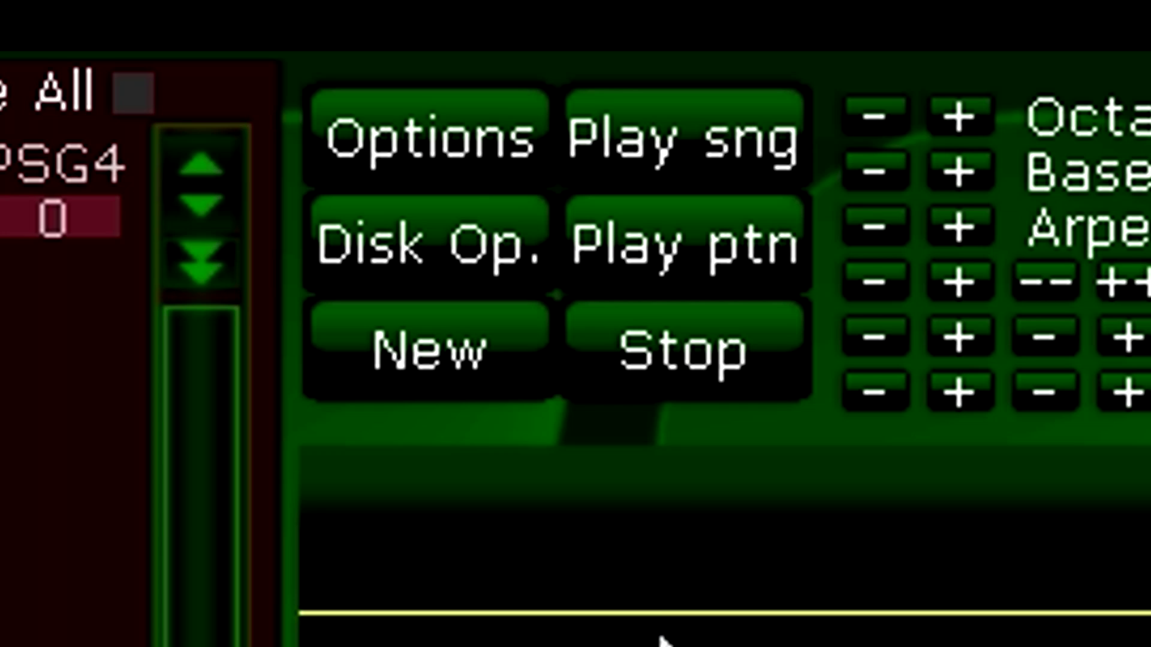
View the disk operations and the general options, closing each one without changes.
click(460, 271)
click(686, 377)
click(432, 147)
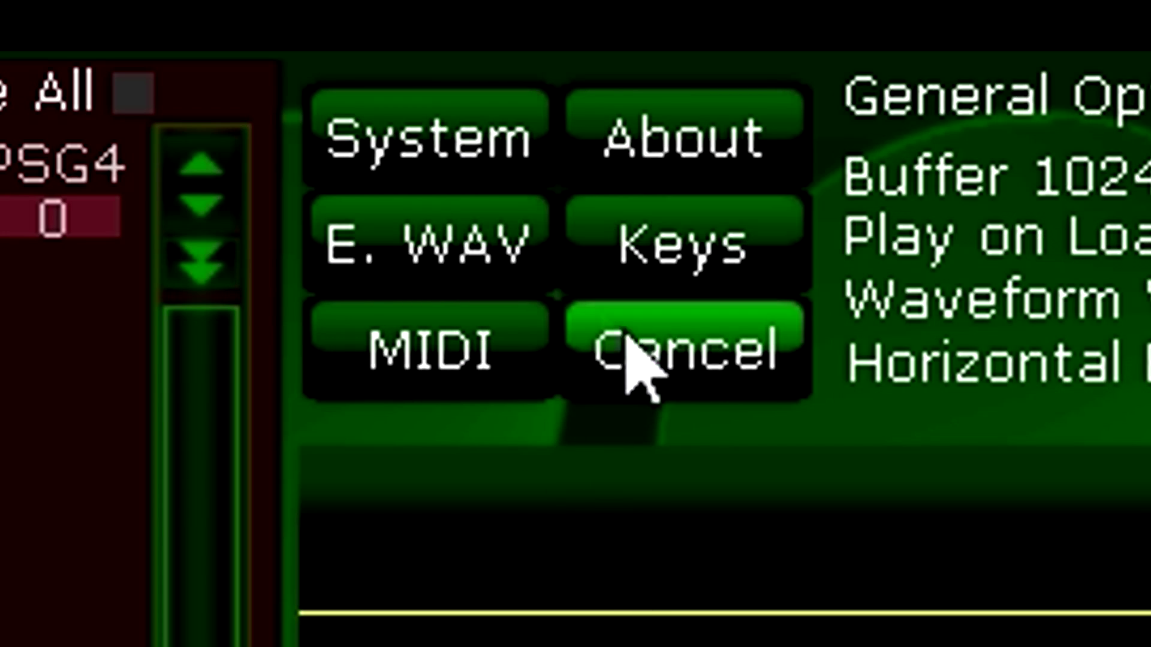
click(686, 378)
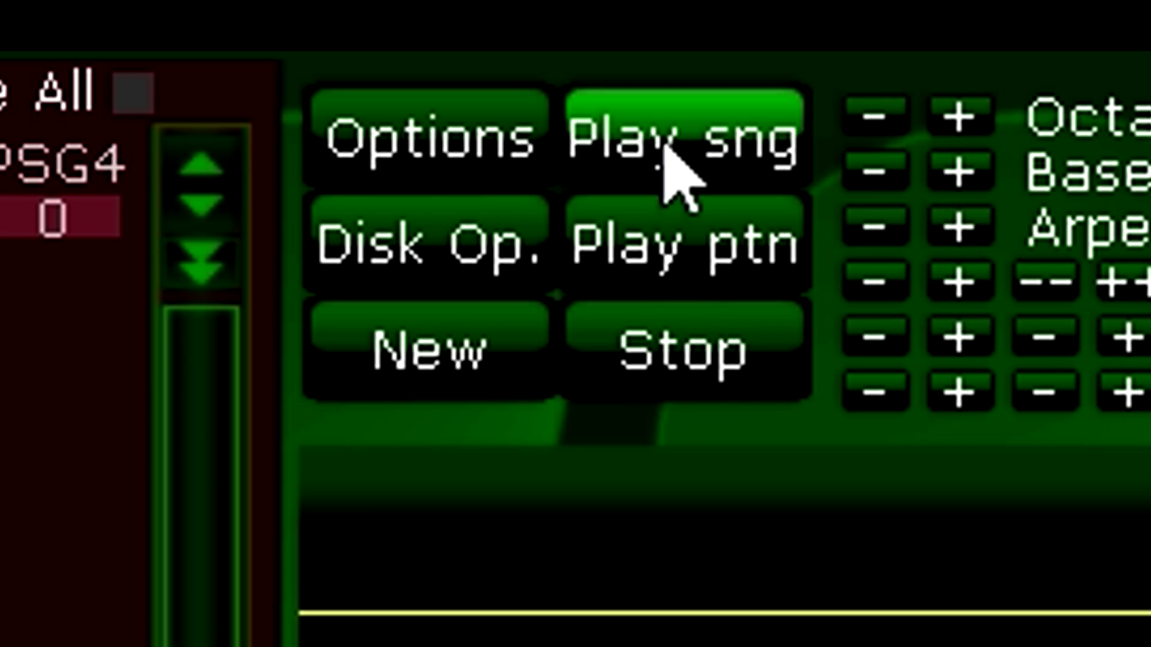
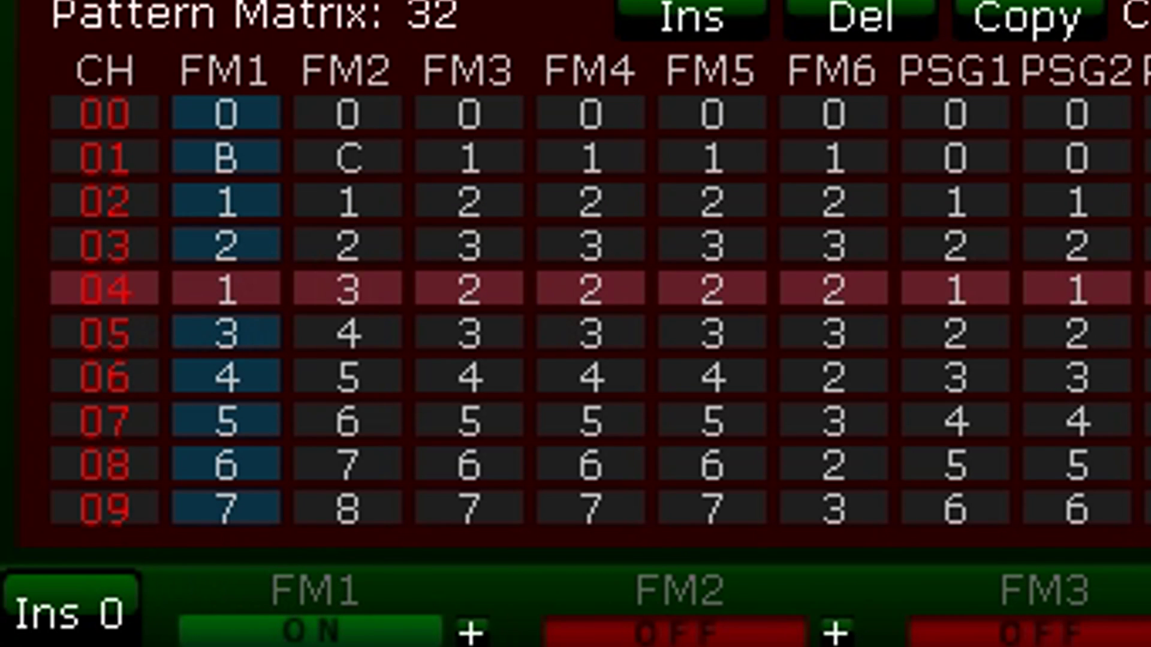
Enable Change All and raise all channels' pattern numbers in matrix row 20 together, reaching 20 for FM1, and lower them again.
click(113, 244)
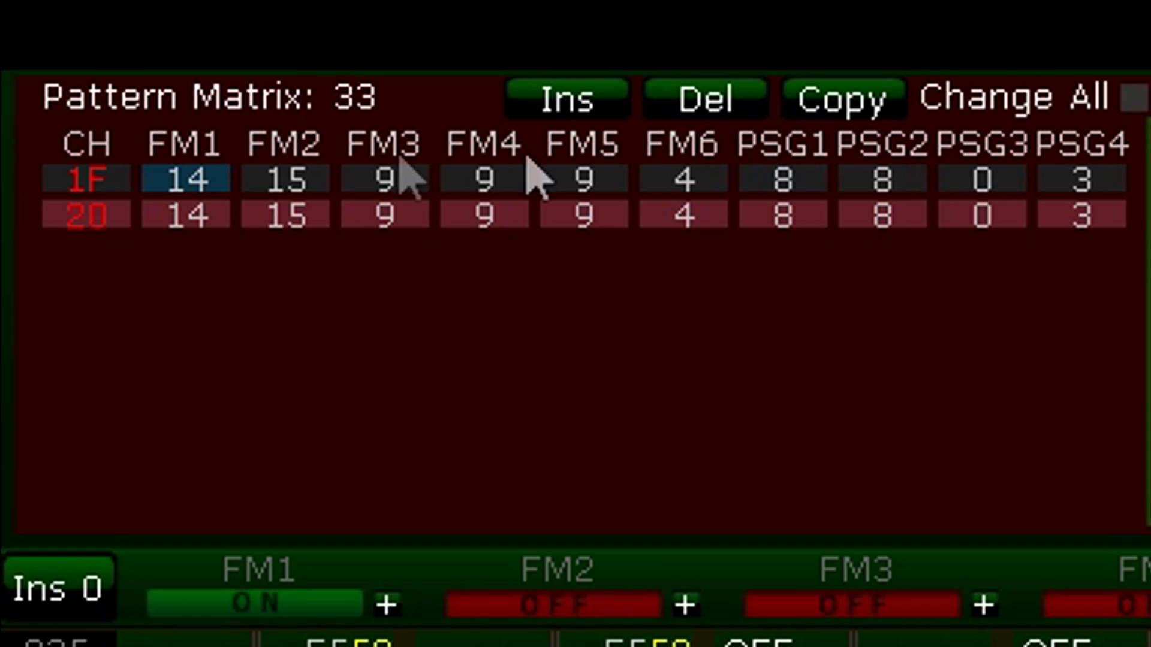
click(1134, 97)
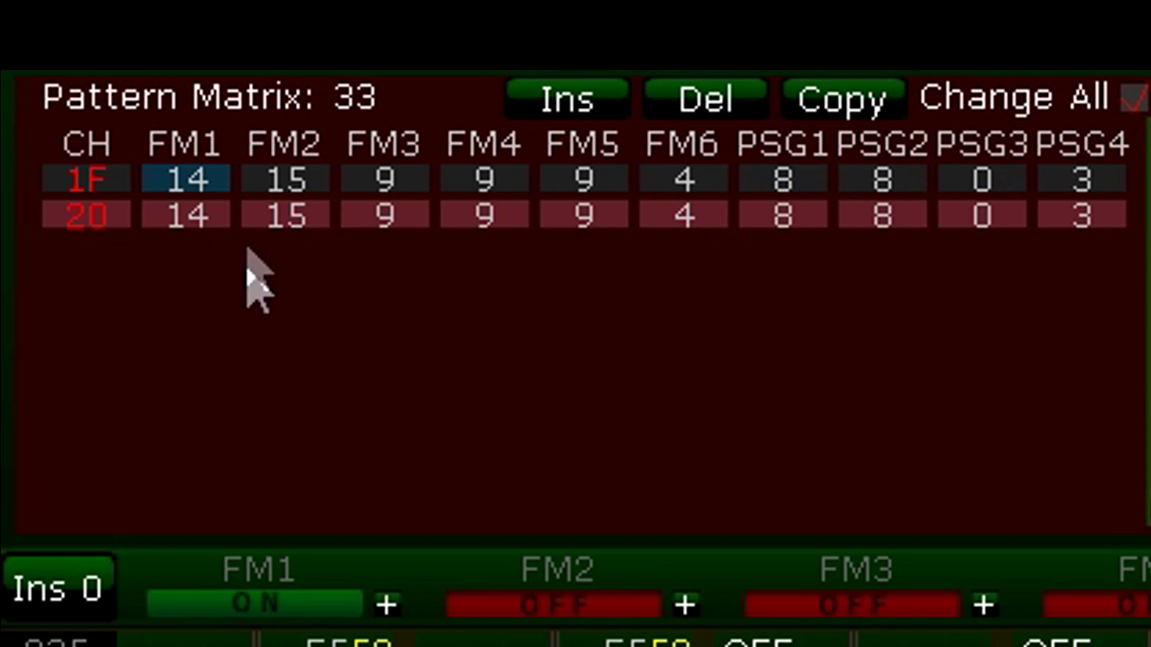
click(196, 217)
click(195, 217)
click(196, 217)
click(195, 217)
right_click(196, 217)
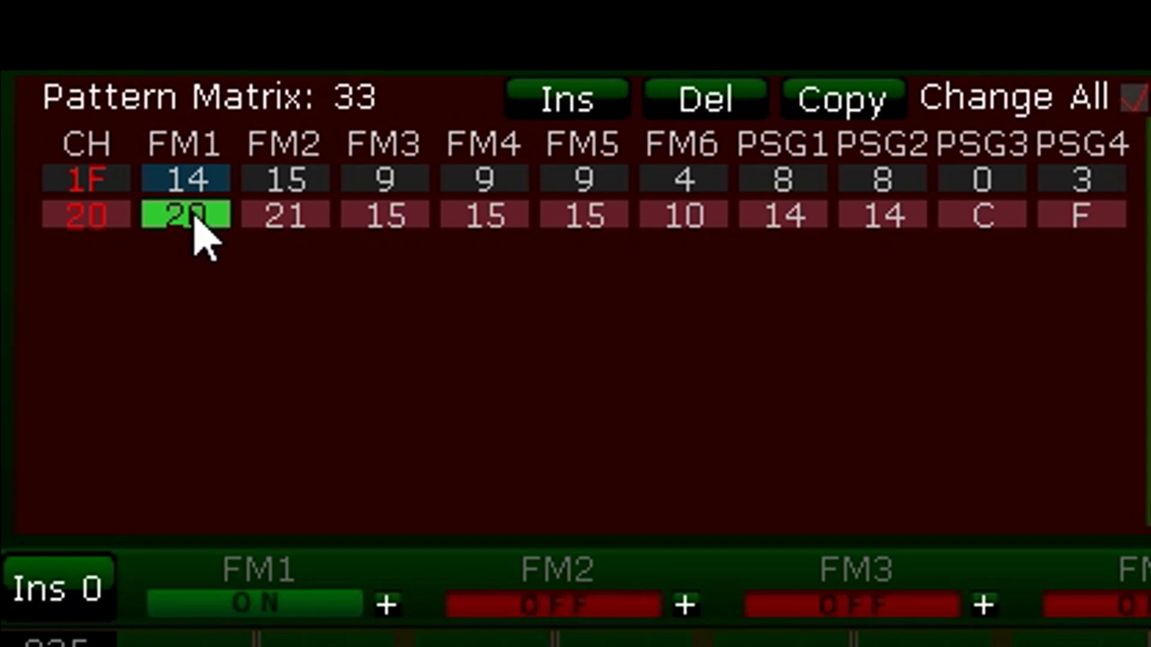
right_click(196, 217)
right_click(196, 217)
right_click(195, 217)
right_click(196, 216)
right_click(196, 217)
right_click(195, 217)
right_click(196, 217)
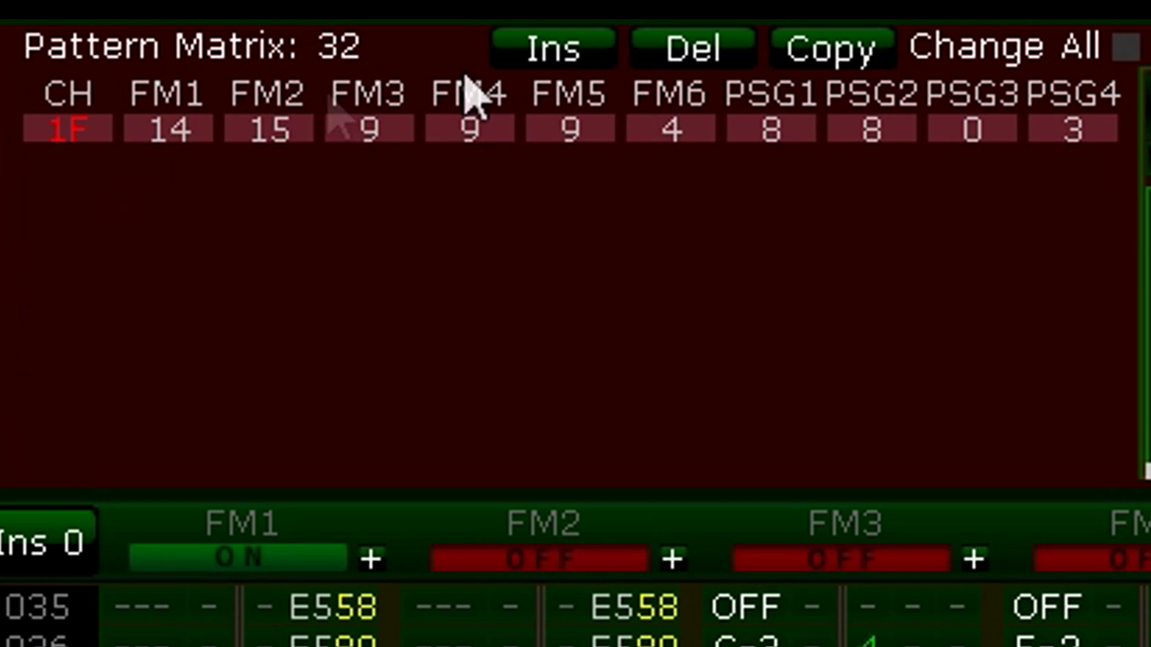
Insert a new row with fresh pattern numbers after pattern matrix row 1F and delete it again.
click(593, 108)
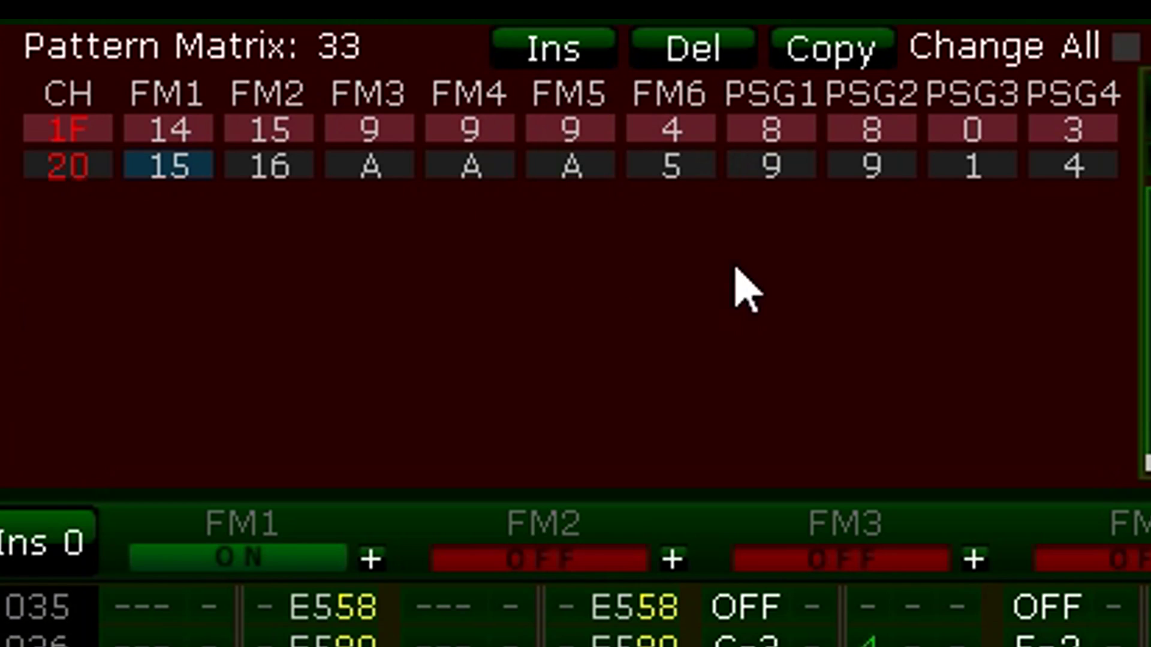
click(58, 166)
click(705, 65)
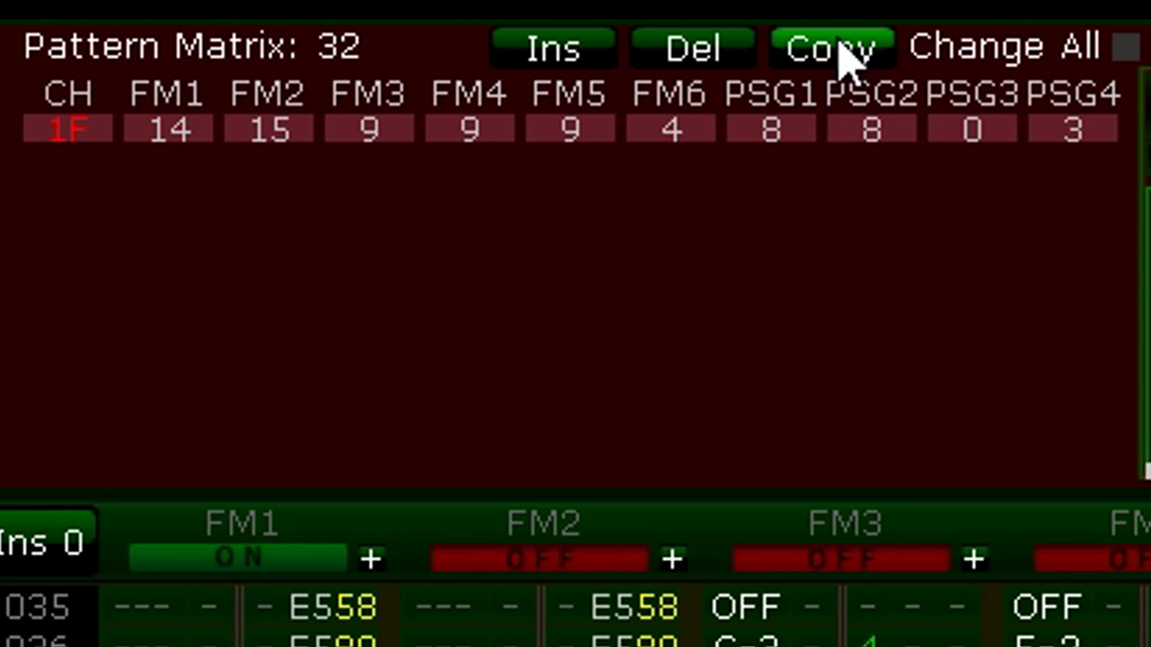
Copy pattern matrix row 1F to row 20 and delete the copy.
click(847, 57)
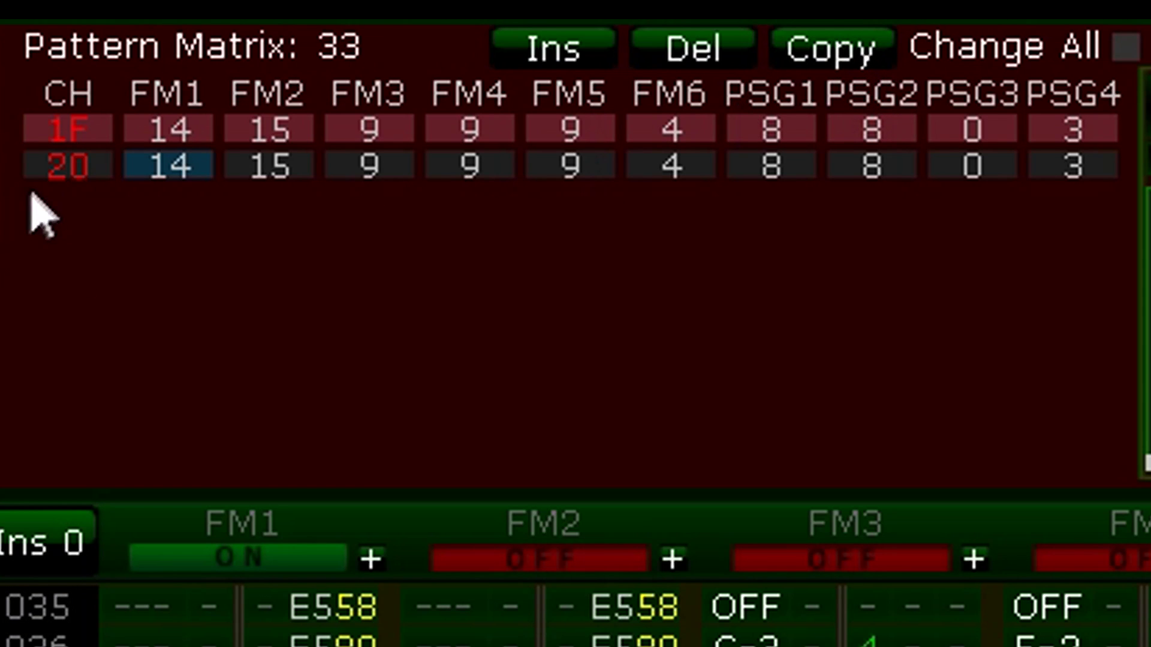
click(78, 198)
click(692, 48)
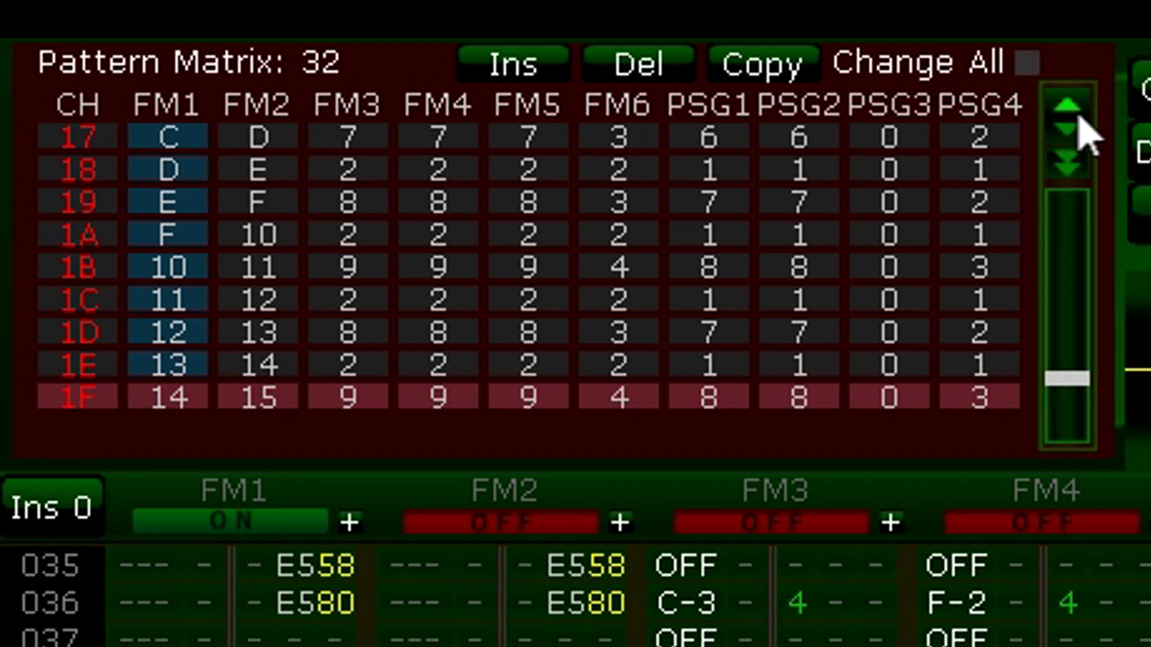
Move pattern matrix row 1F up five positions and back down to the end of the list.
click(1068, 114)
click(1068, 114)
click(1068, 113)
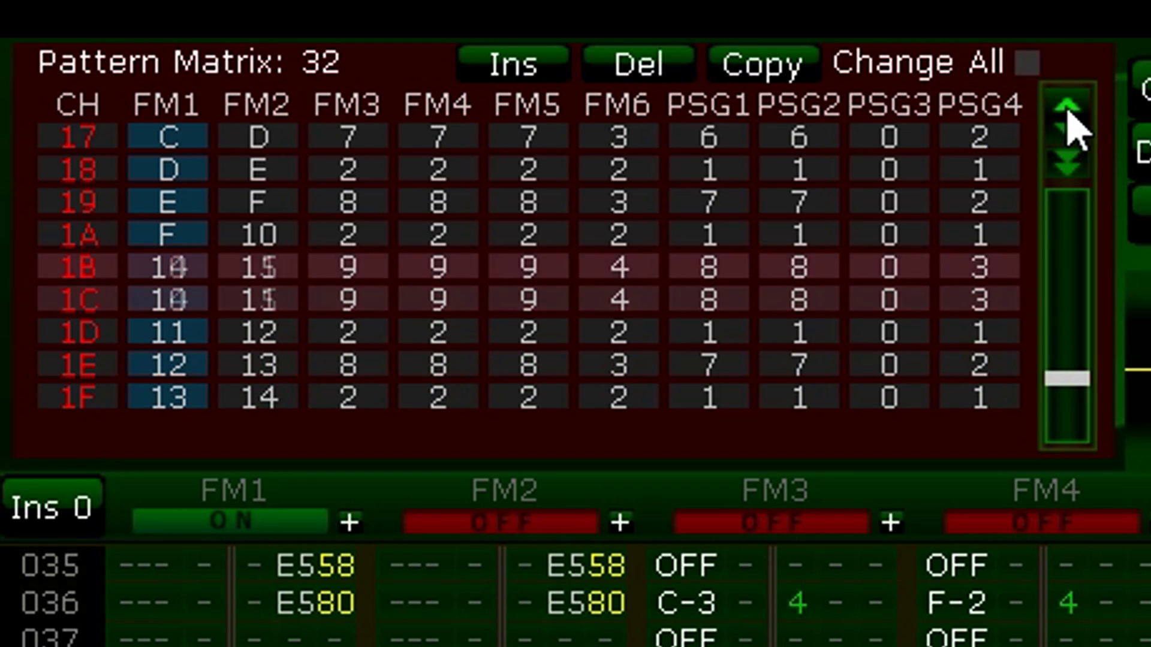
click(1068, 114)
click(1068, 114)
click(1068, 132)
click(1068, 132)
click(1068, 132)
click(1068, 132)
click(1068, 132)
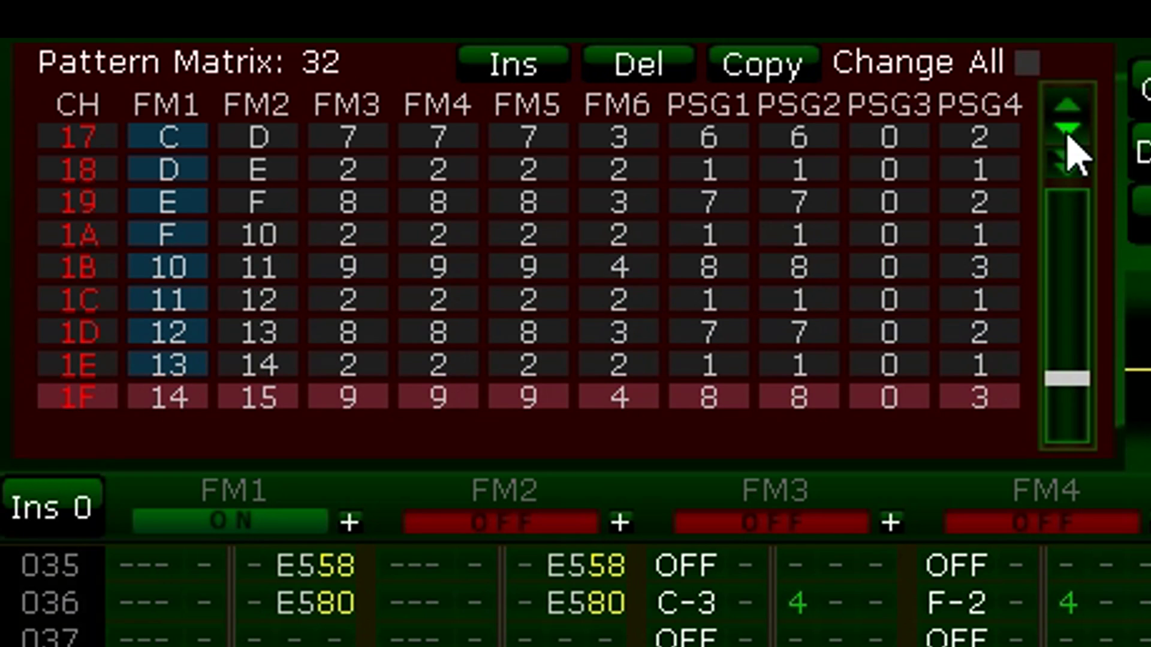
Copy pattern matrix row 1B into the row directly below it and delete the copy at 1C.
click(171, 267)
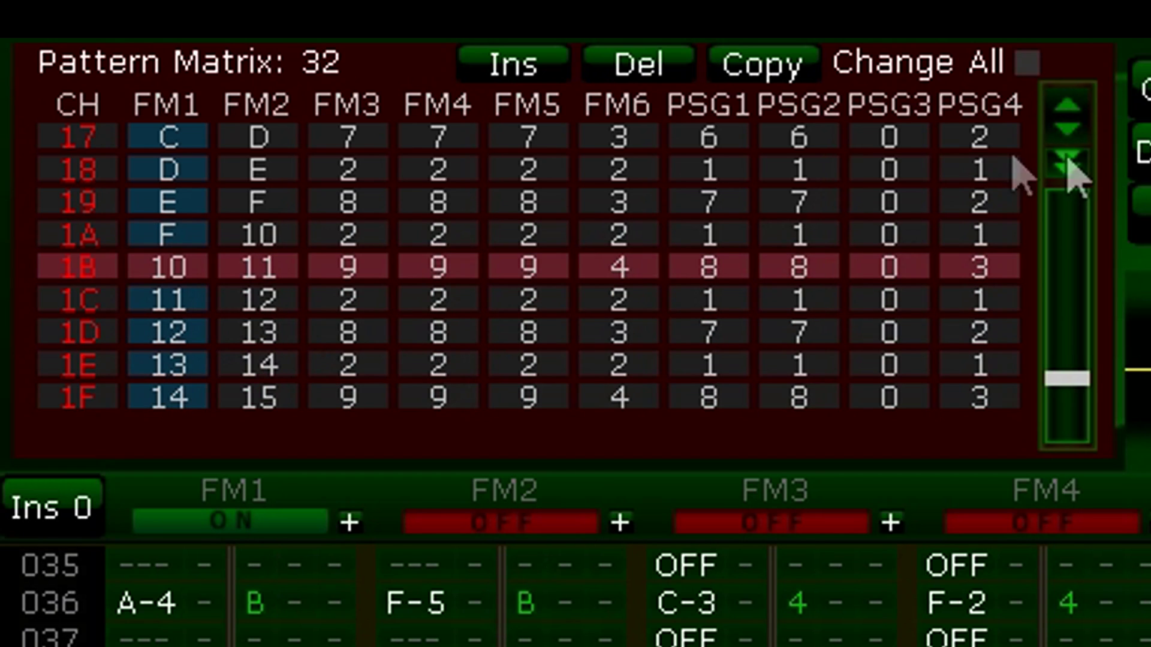
click(752, 69)
click(187, 303)
click(659, 72)
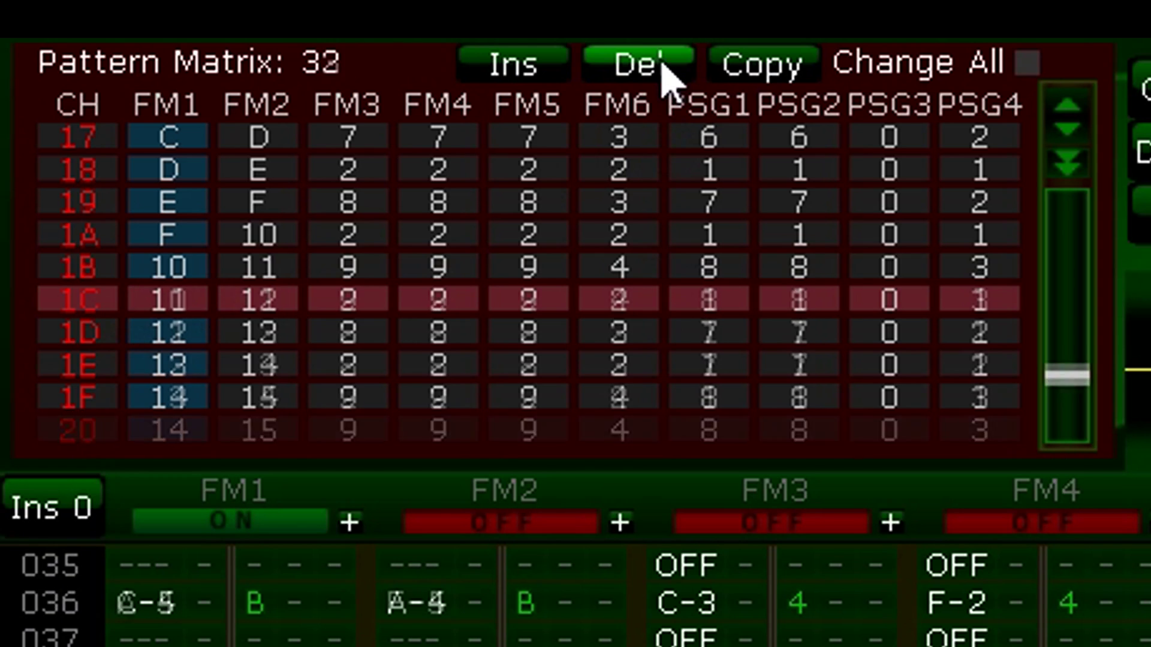
Duplicate pattern matrix row 1B to the end of the matrix as row 20 and remove the duplicate.
click(96, 273)
click(1065, 162)
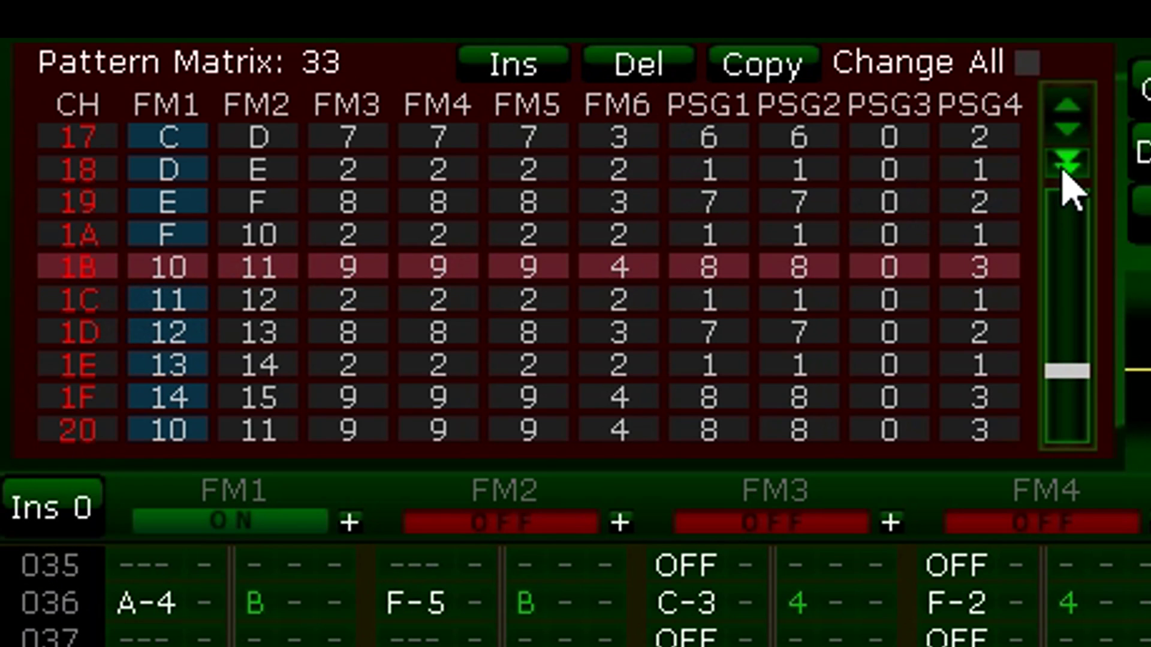
click(1076, 396)
scroll(1064, 402, up, 3)
click(132, 329)
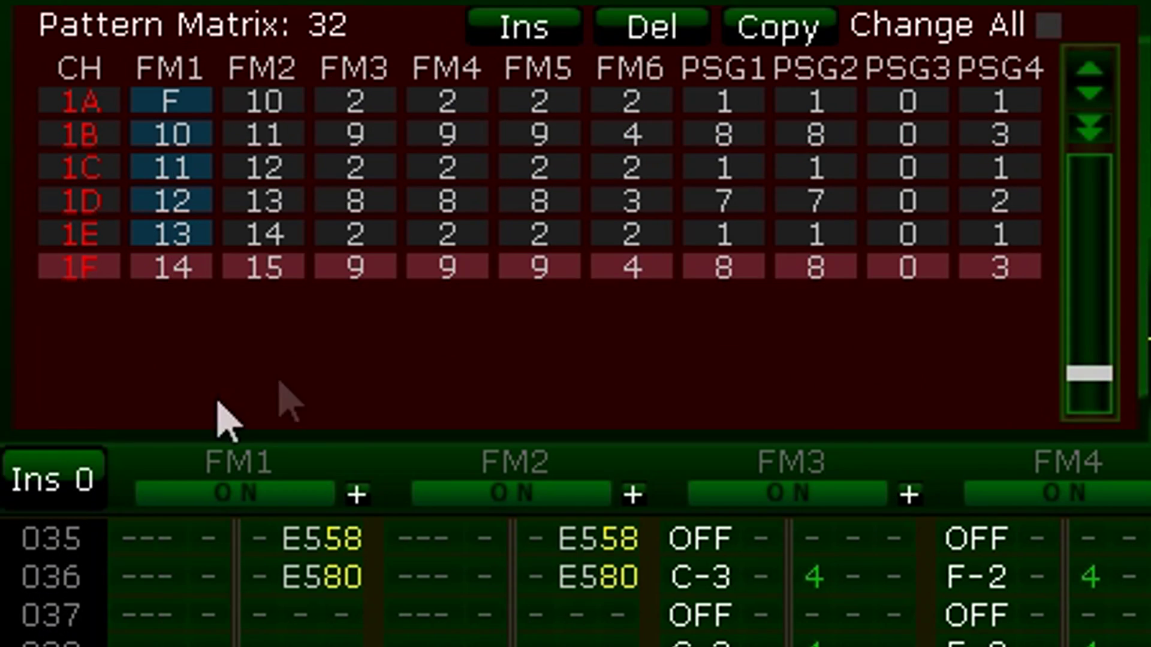
Examine the FM instrument Slap Bass, the STD instrument Closed Hat and the sample bank in the instrument editor, and return to the pattern matrix.
click(30, 489)
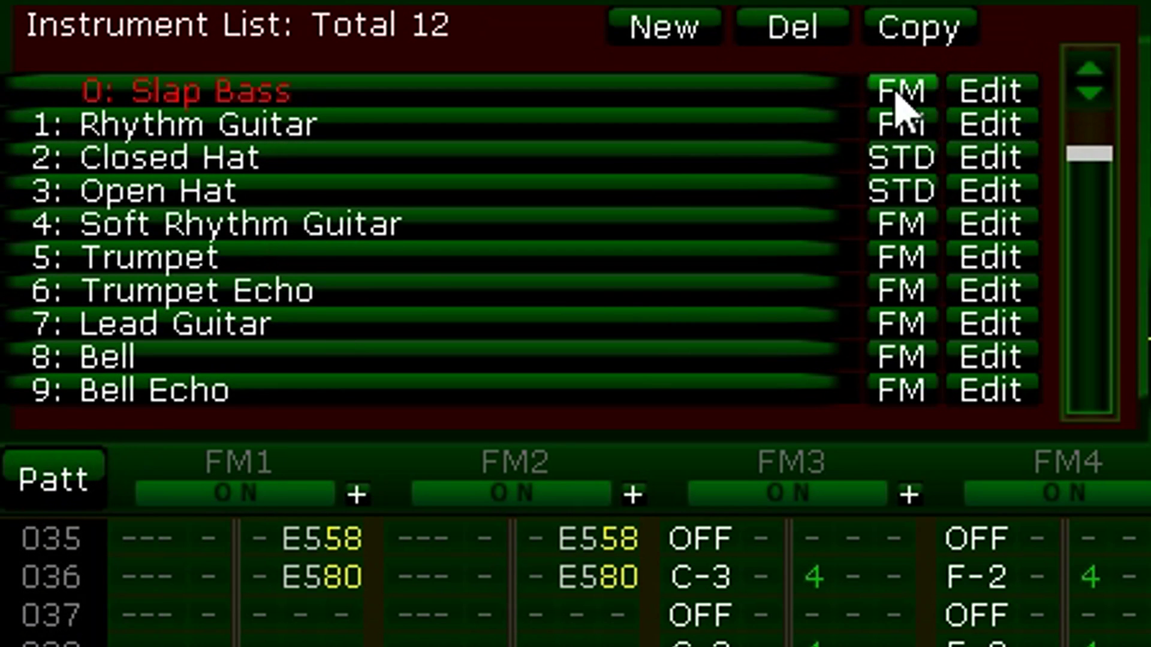
click(986, 95)
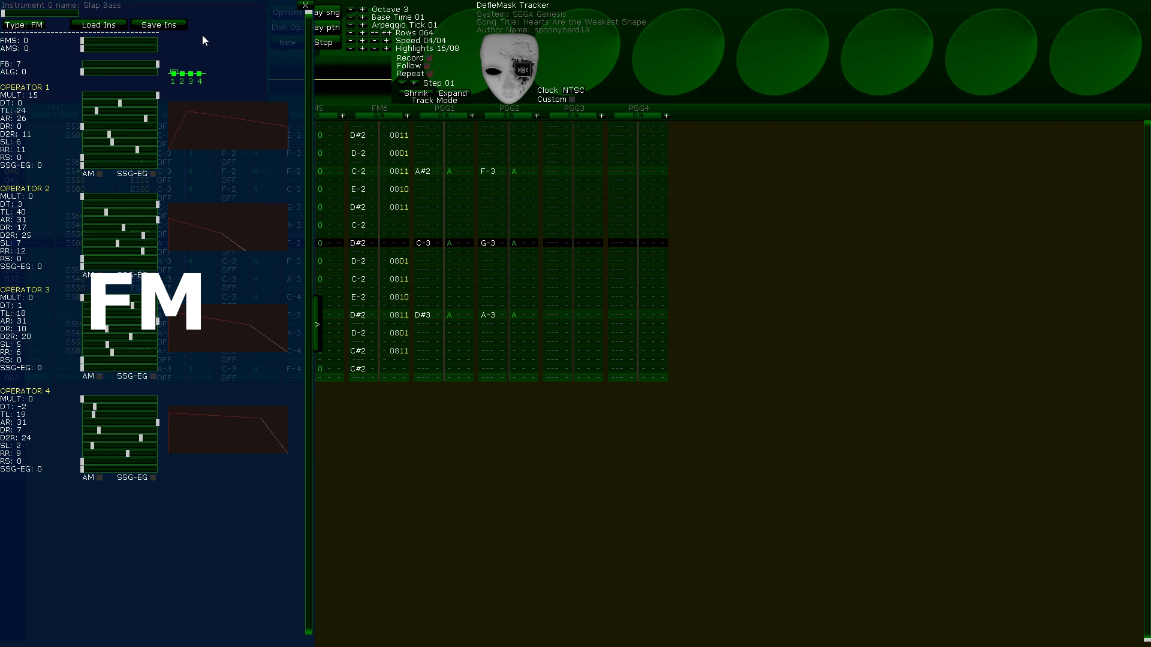
click(16, 14)
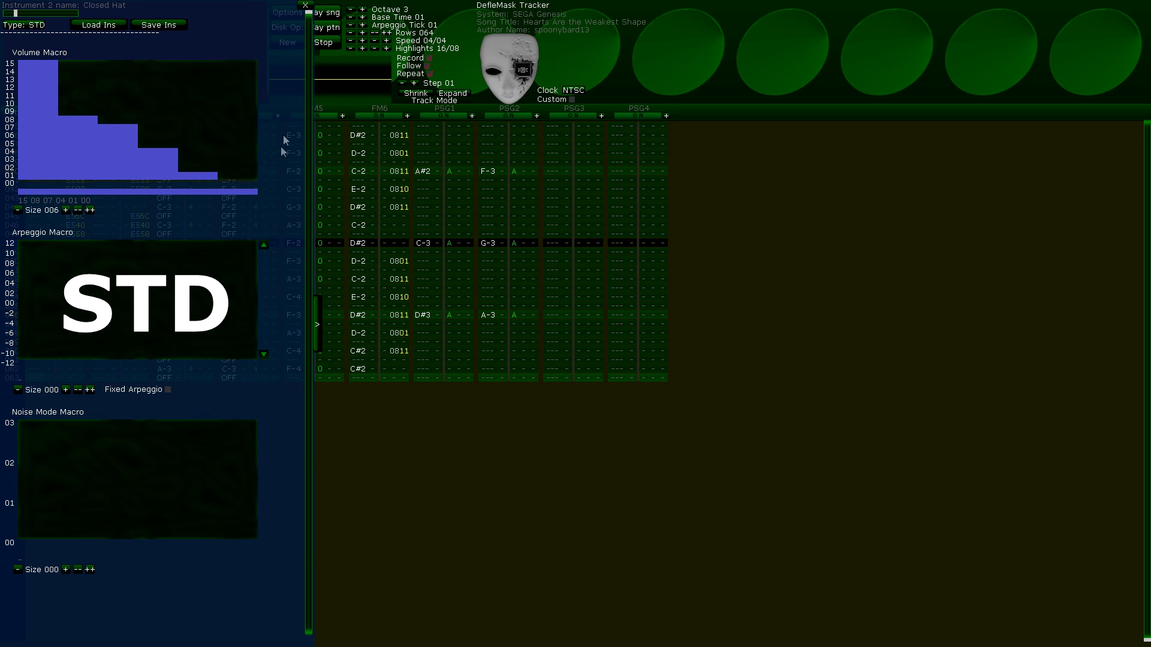
click(77, 14)
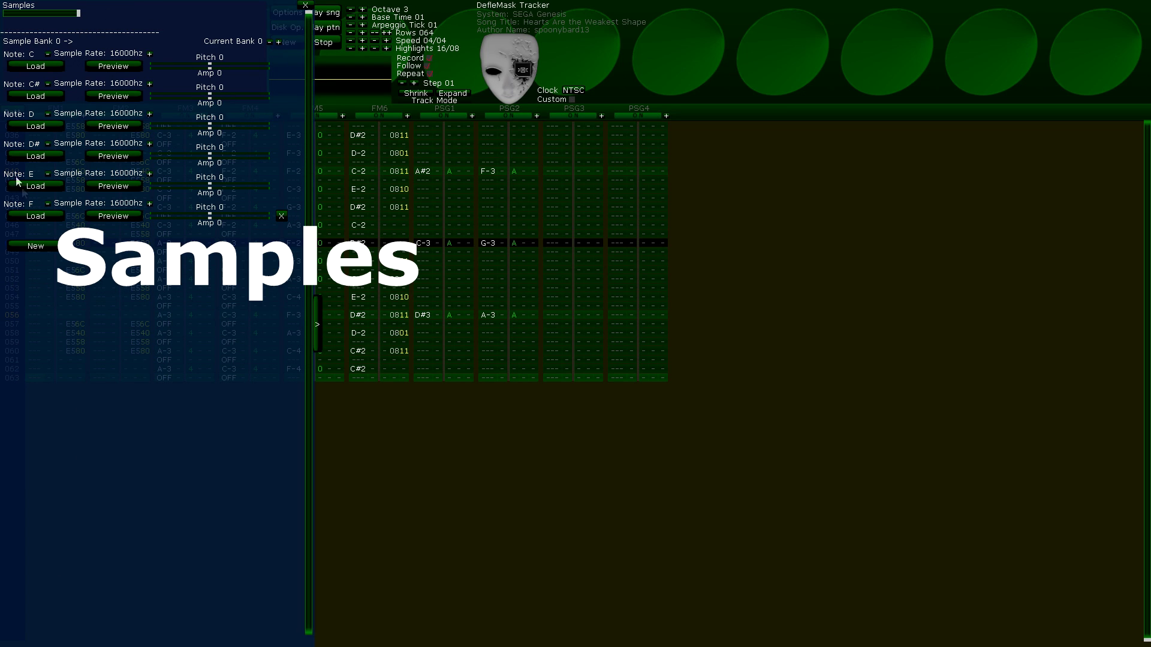
click(305, 5)
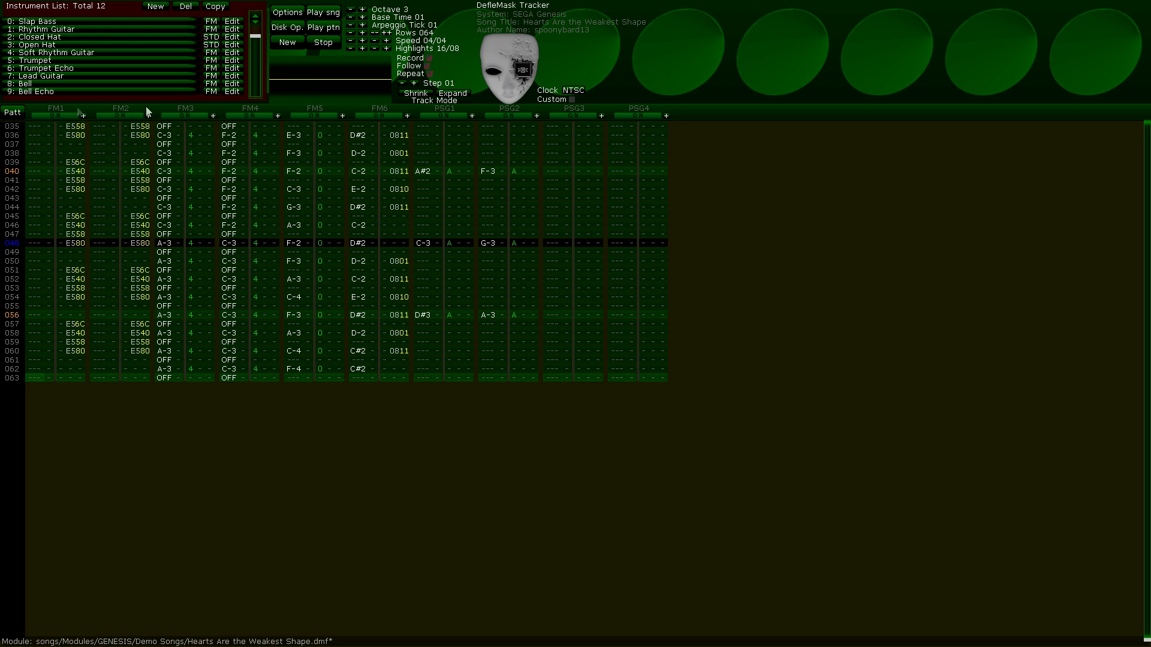
click(12, 112)
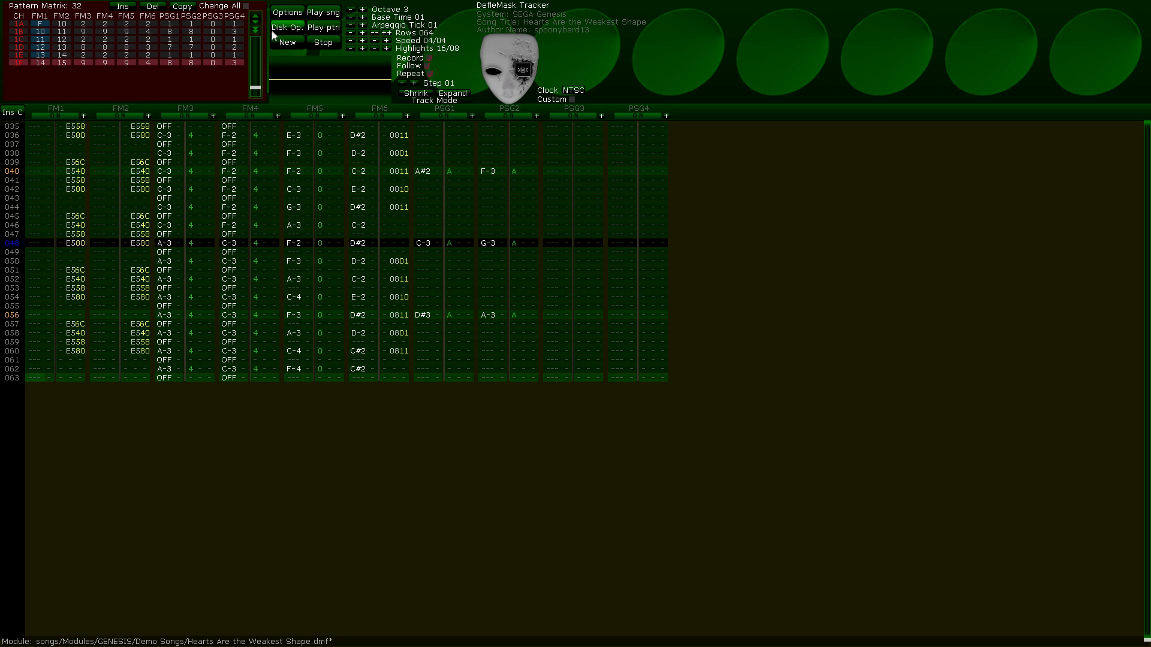
Examine the note data of pattern matrix rows 1A, 02 and 05 from their first rows.
scroll(316, 249, up, 10)
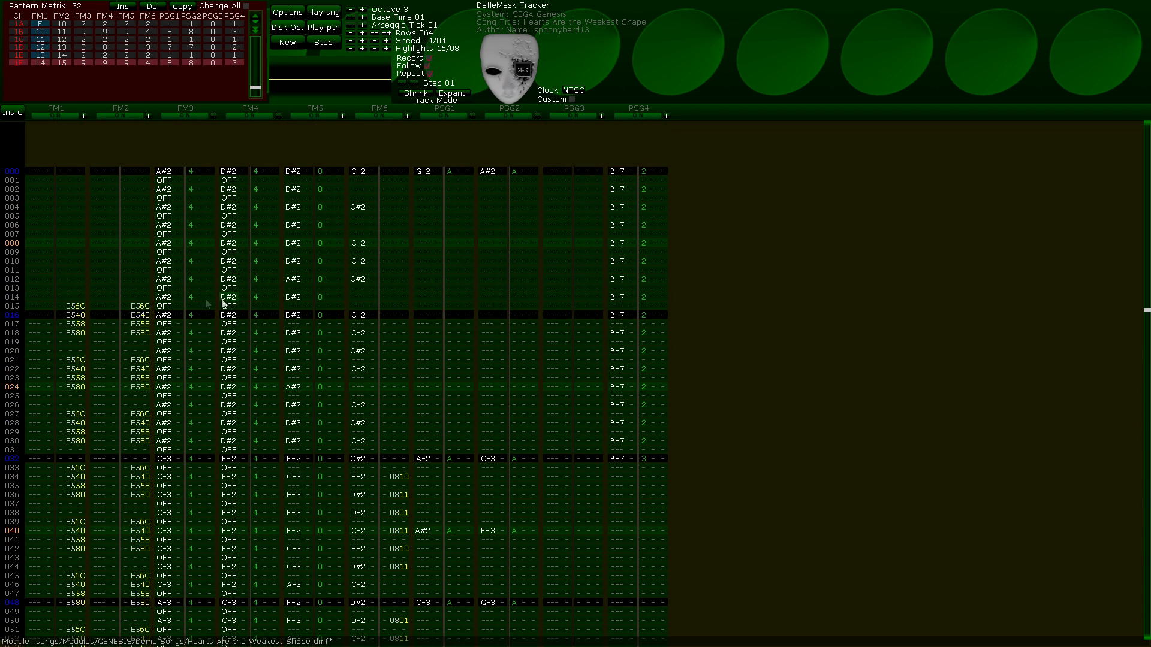
click(82, 39)
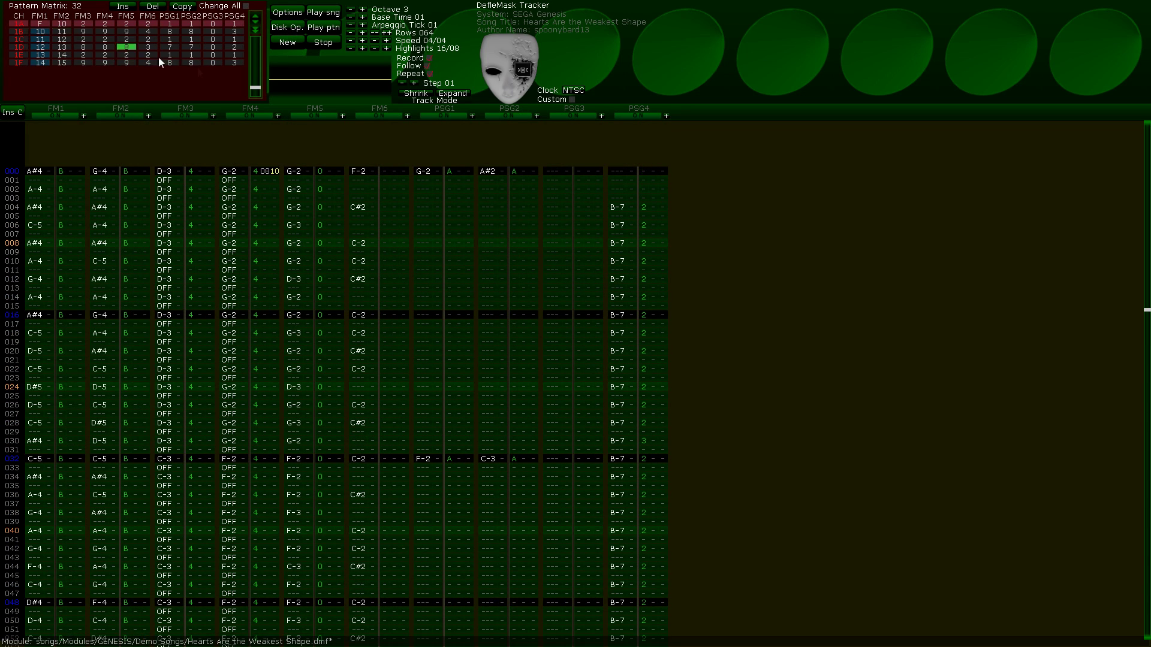
drag(252, 78, 259, 58)
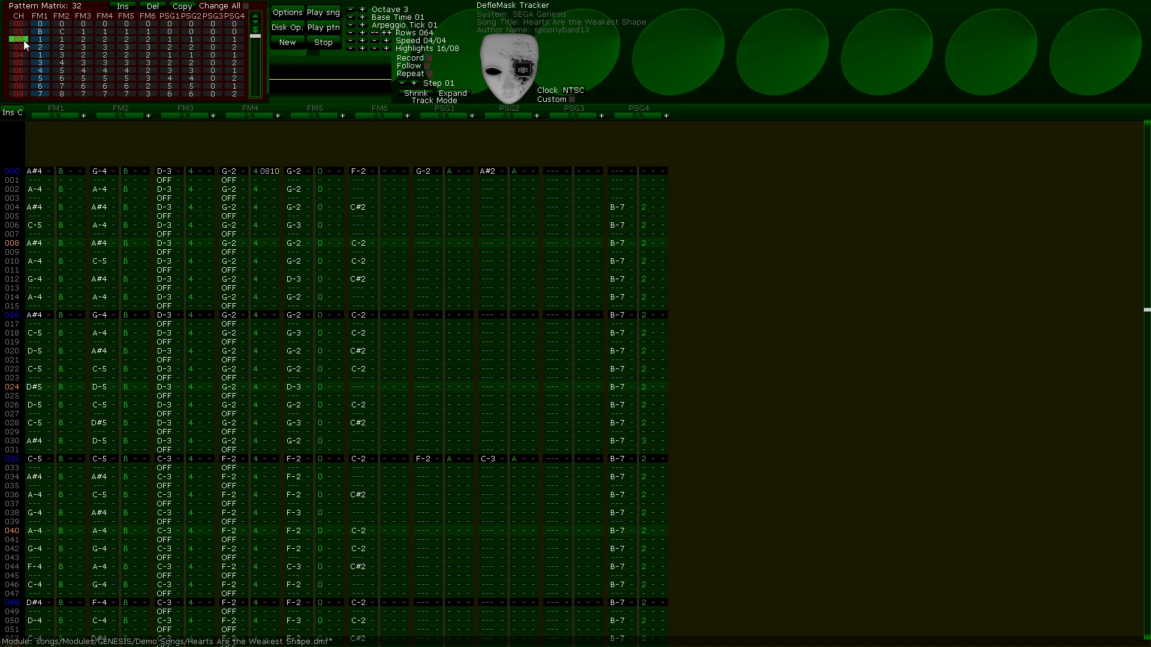
click(19, 40)
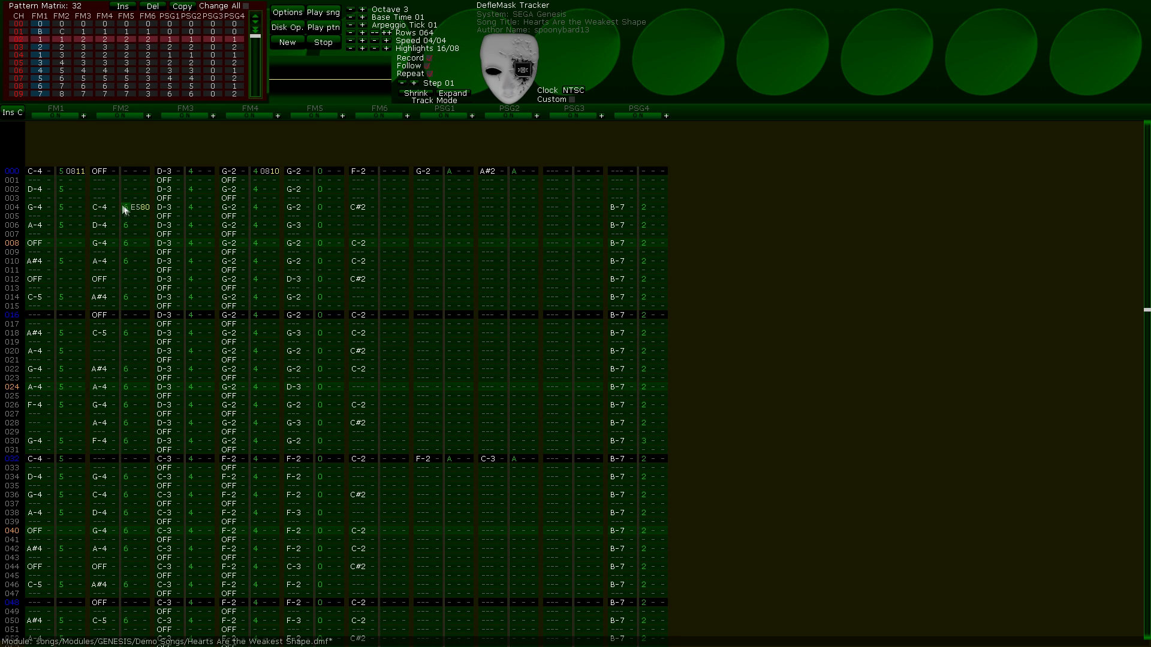
click(23, 63)
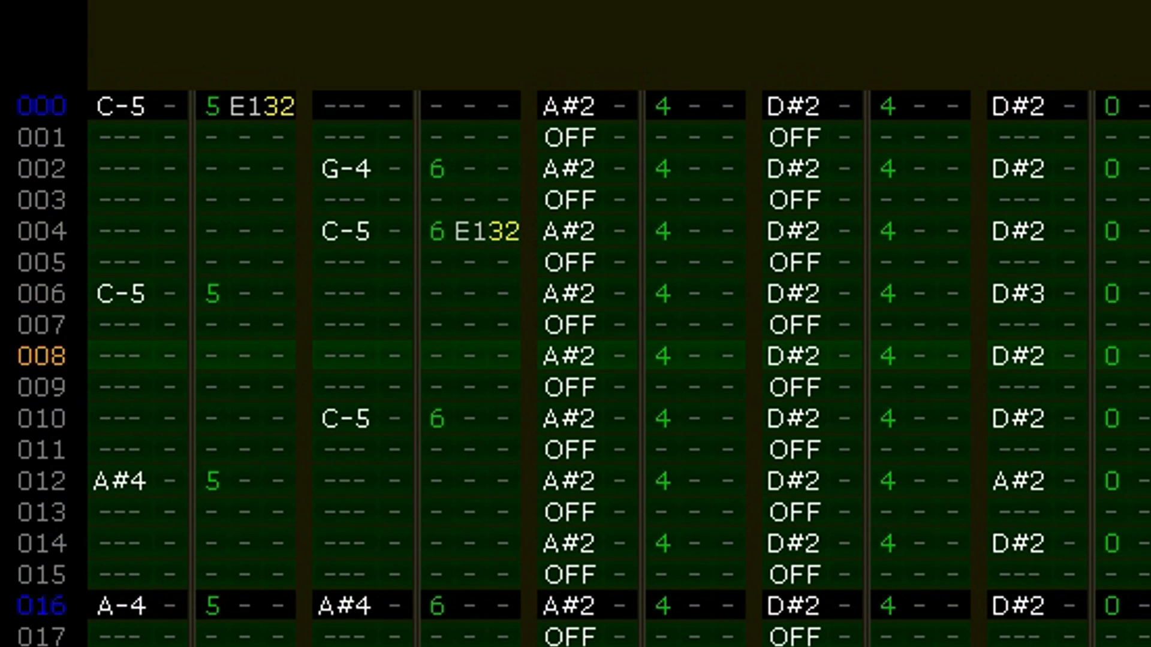
Set the volume of the C-5 note in FM1 row 000 to 7F and select the note's effect code and effect value.
click(100, 111)
click(161, 111)
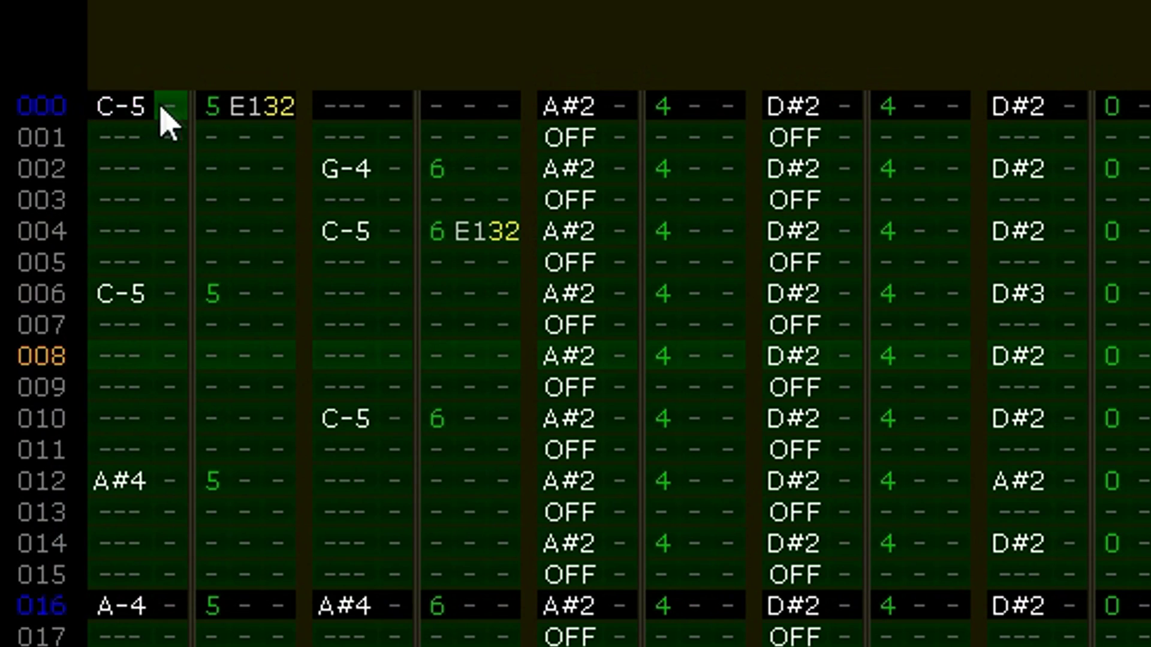
text(7F)
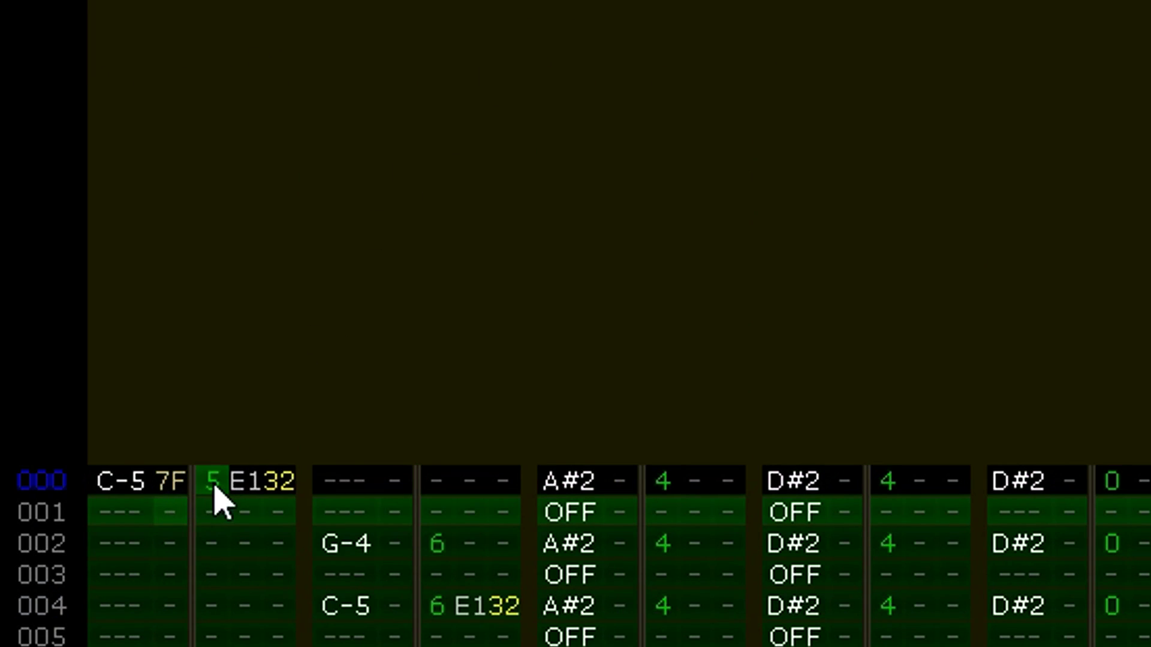
click(248, 483)
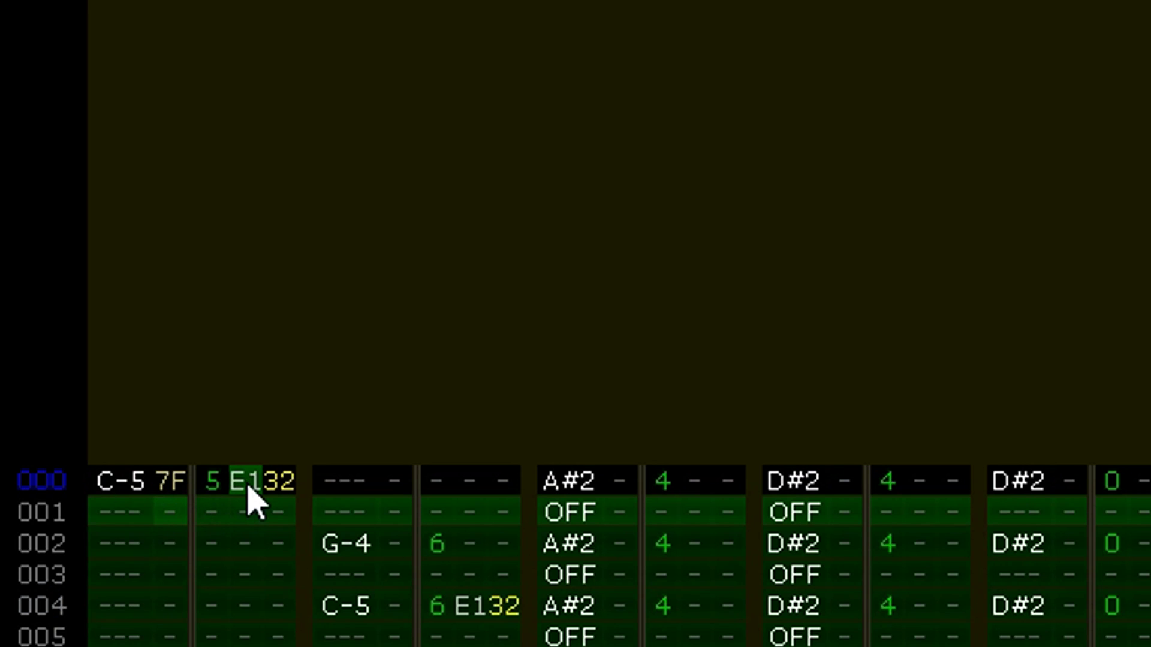
click(280, 483)
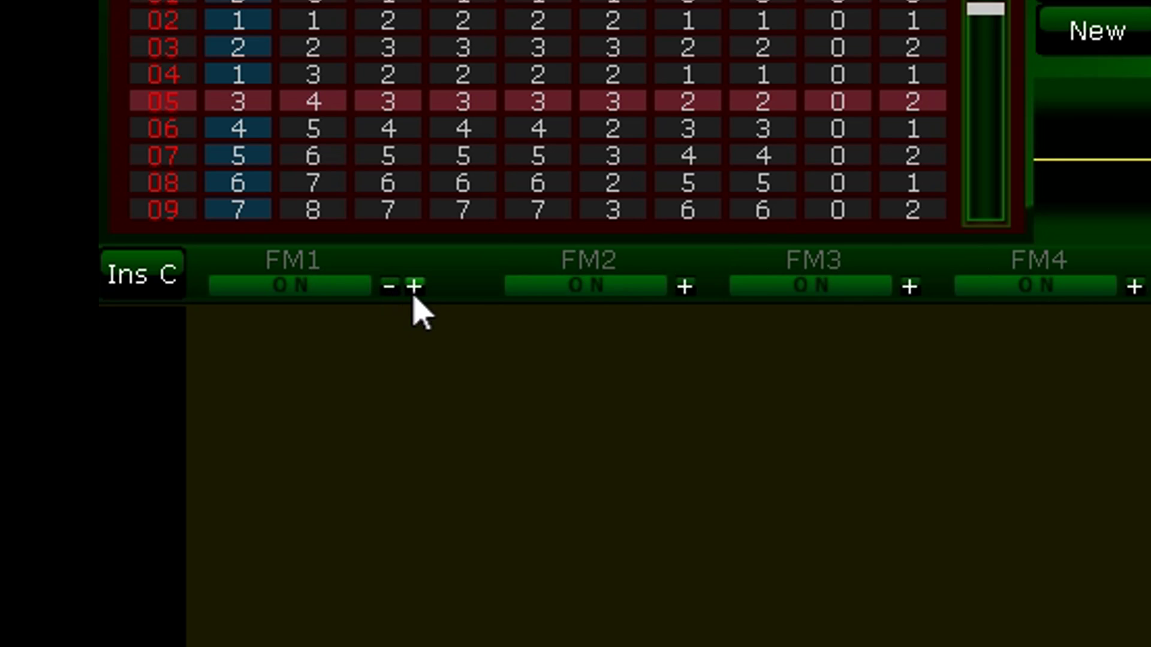
Add an extra effect column to channel FM1 and remove it again.
click(413, 286)
click(415, 288)
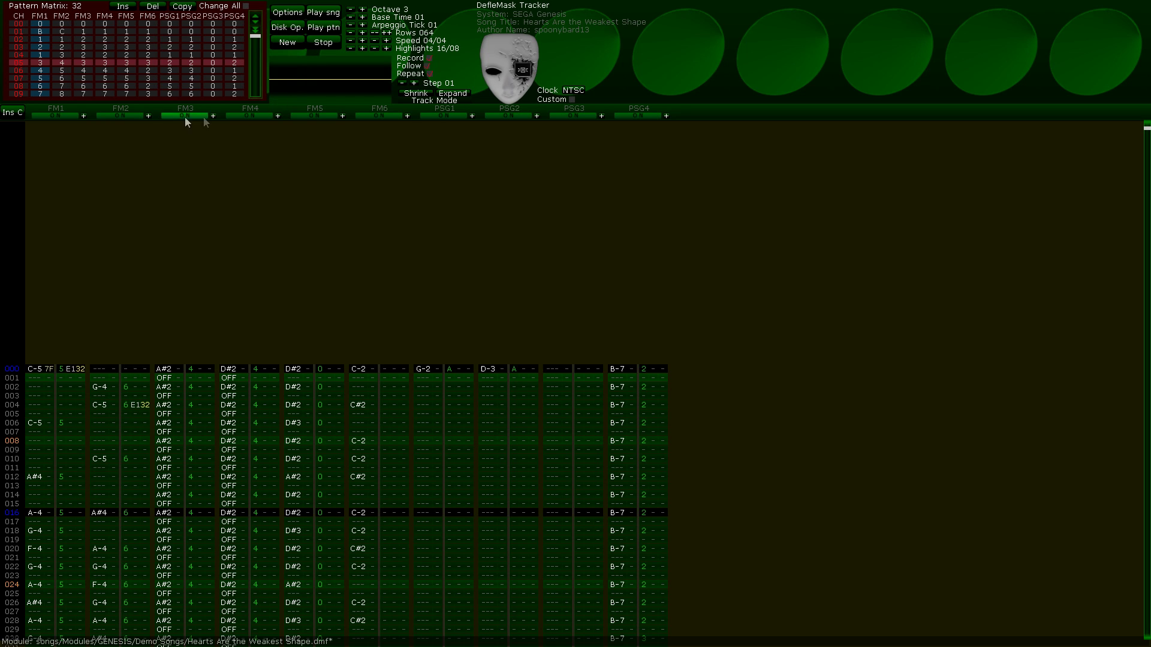
Mute channels FM1 and FM2, listen to the song without them, and stop playback.
click(63, 117)
click(120, 116)
click(327, 14)
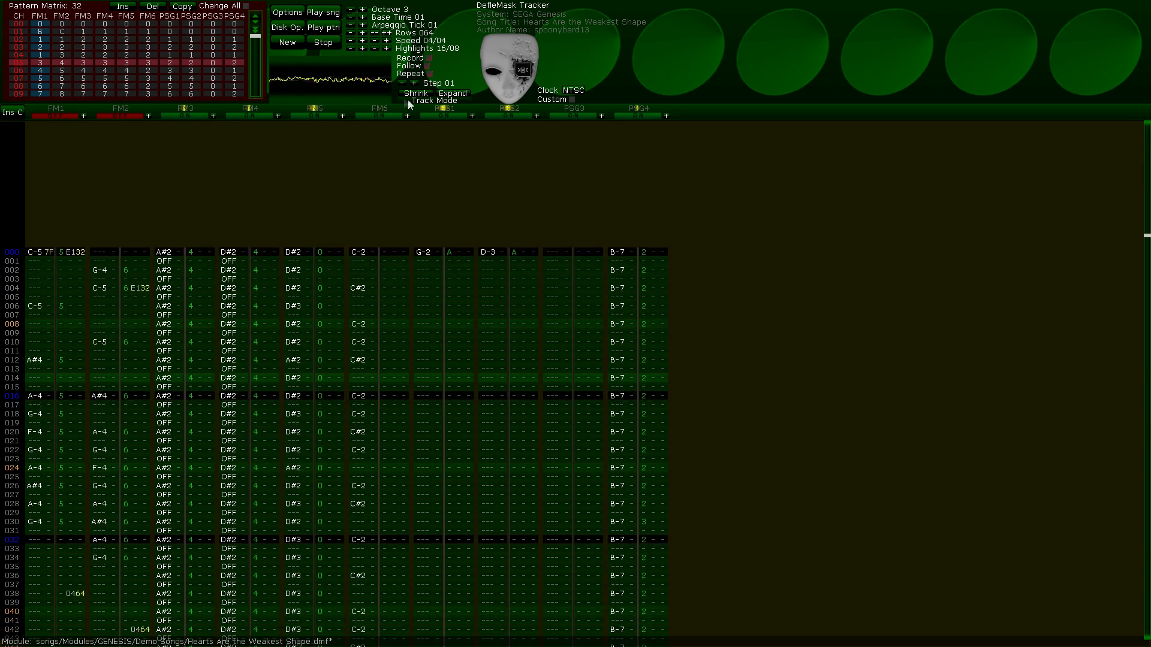
click(333, 45)
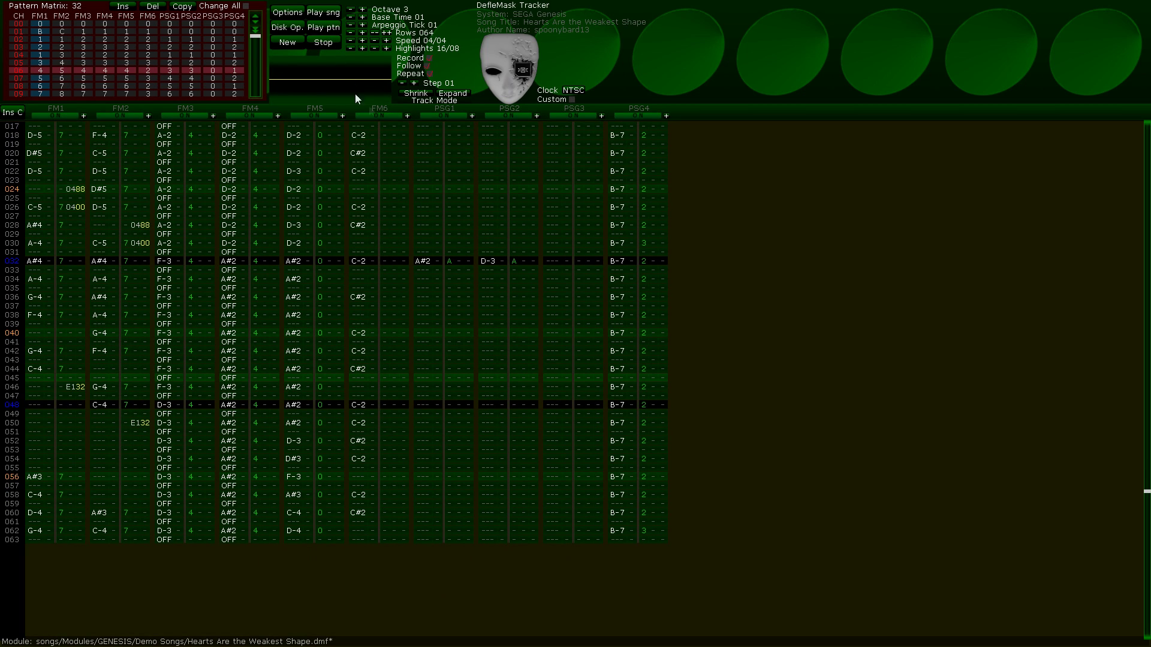
Solo channel FM6, play the song, and unmute PSG4, FM1 and FM2 during playback.
right_click(379, 115)
click(324, 12)
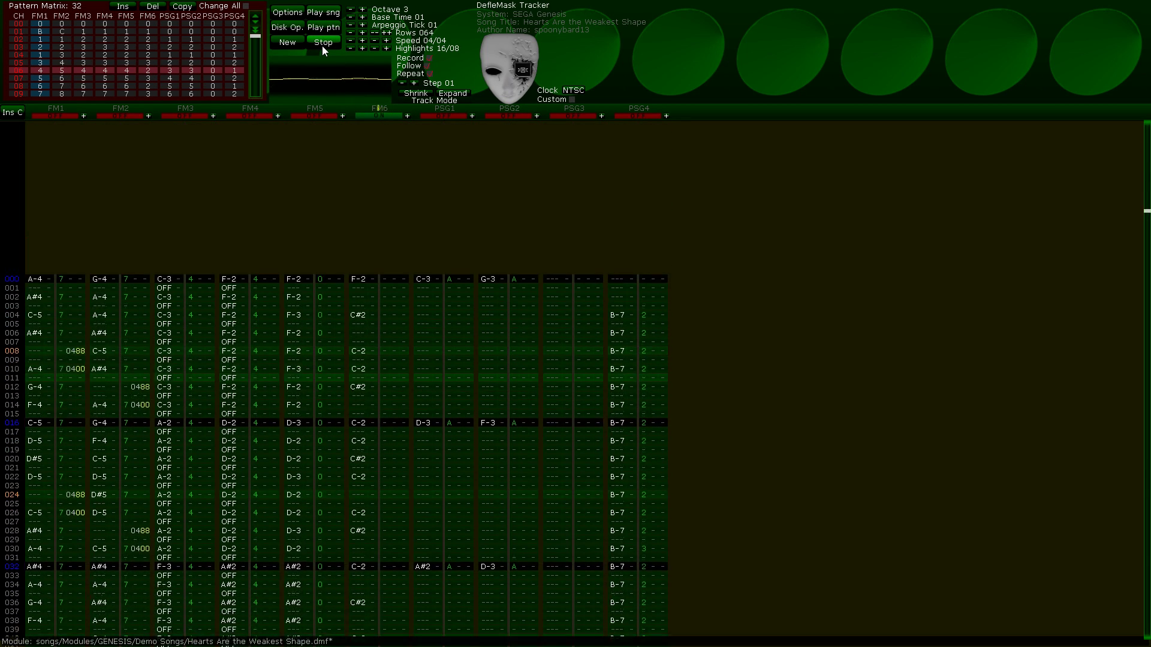
click(628, 113)
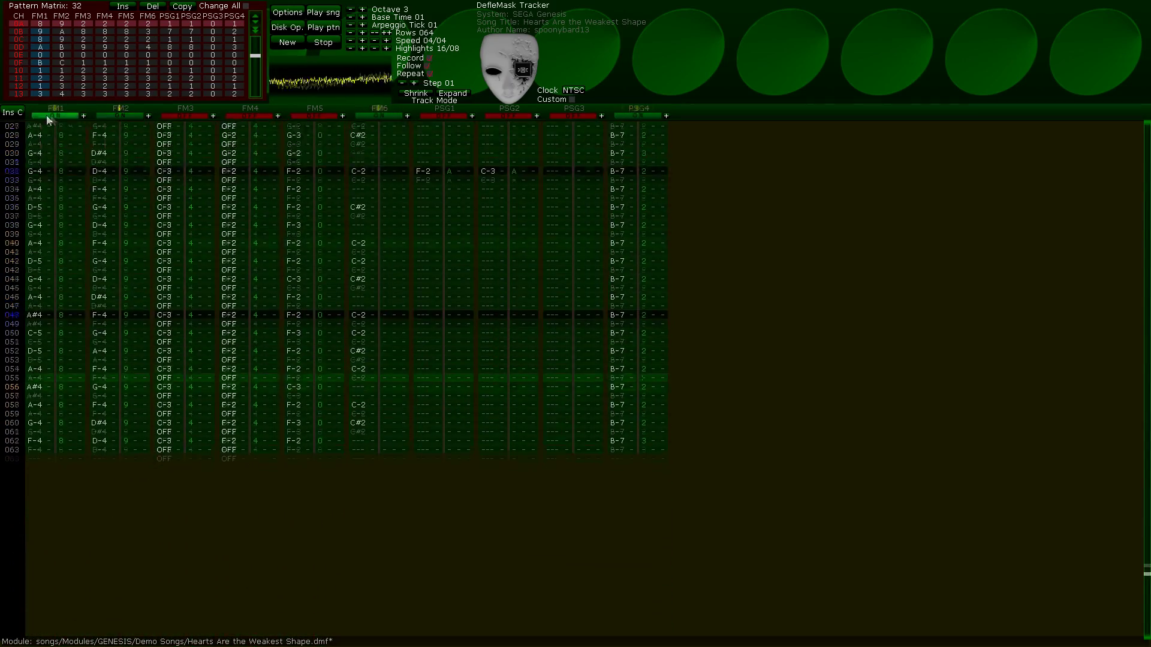
Switch from the pattern matrix to the instrument list and open the FM instrument Bell in the instrument editor.
click(12, 112)
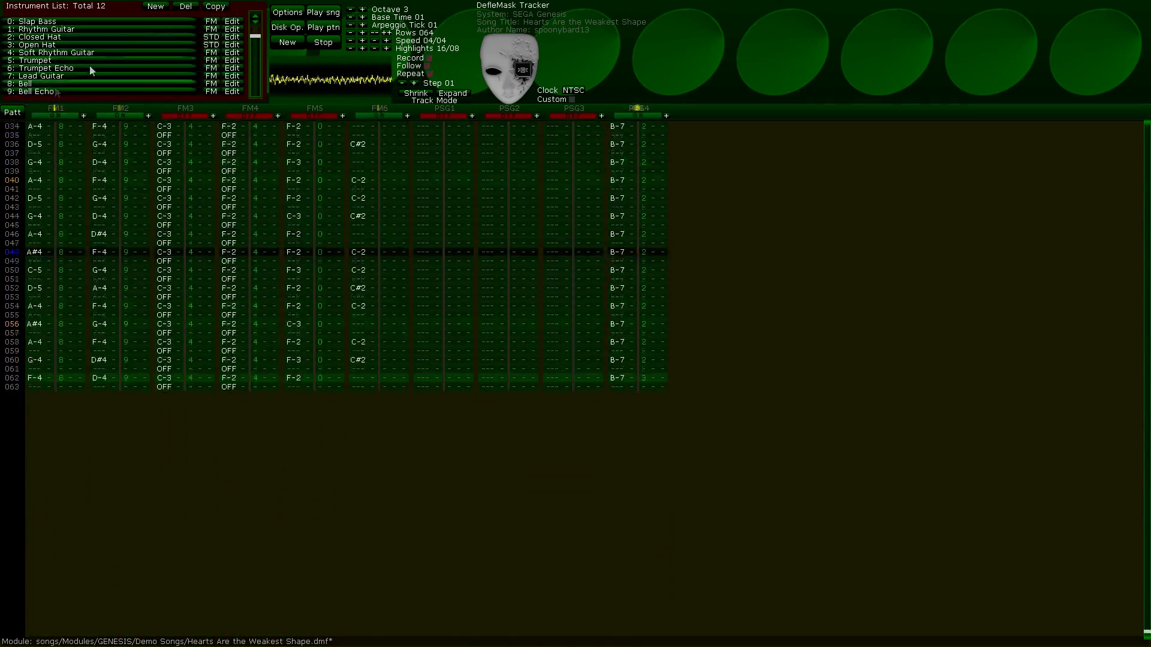
click(232, 84)
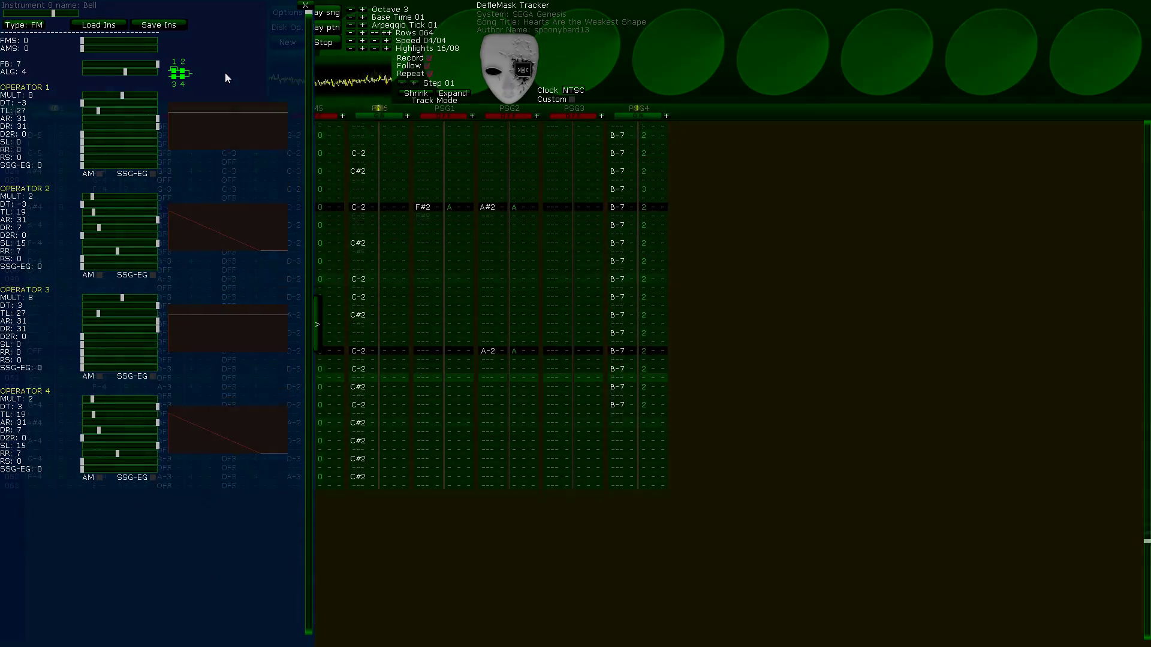